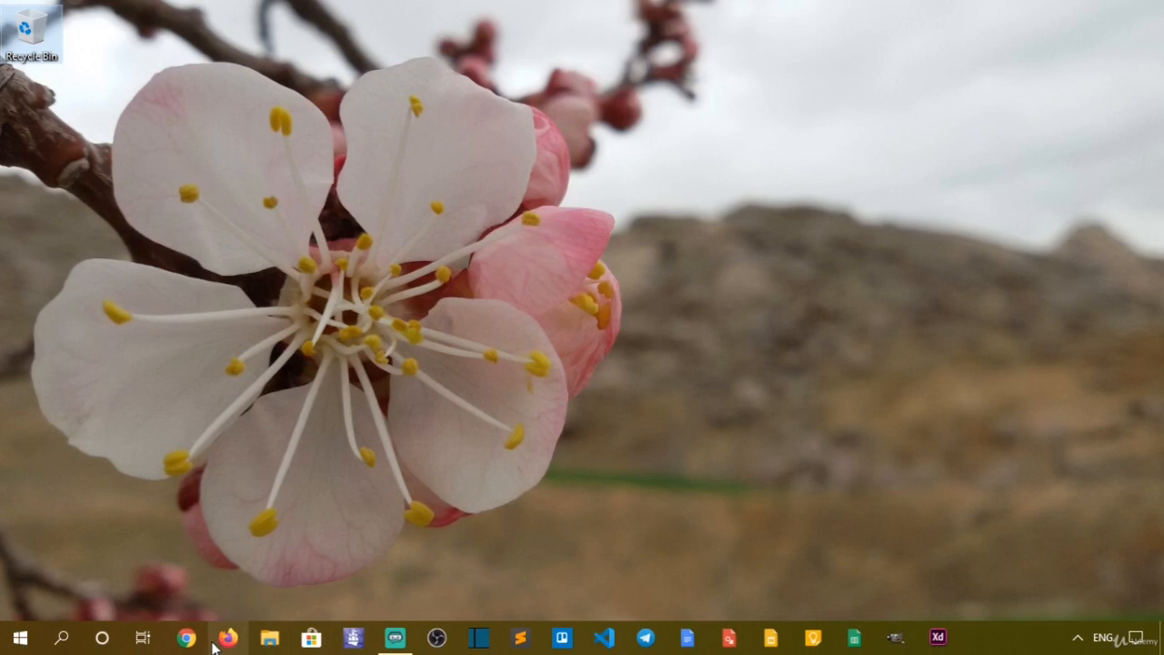
right_click(1000, 638)
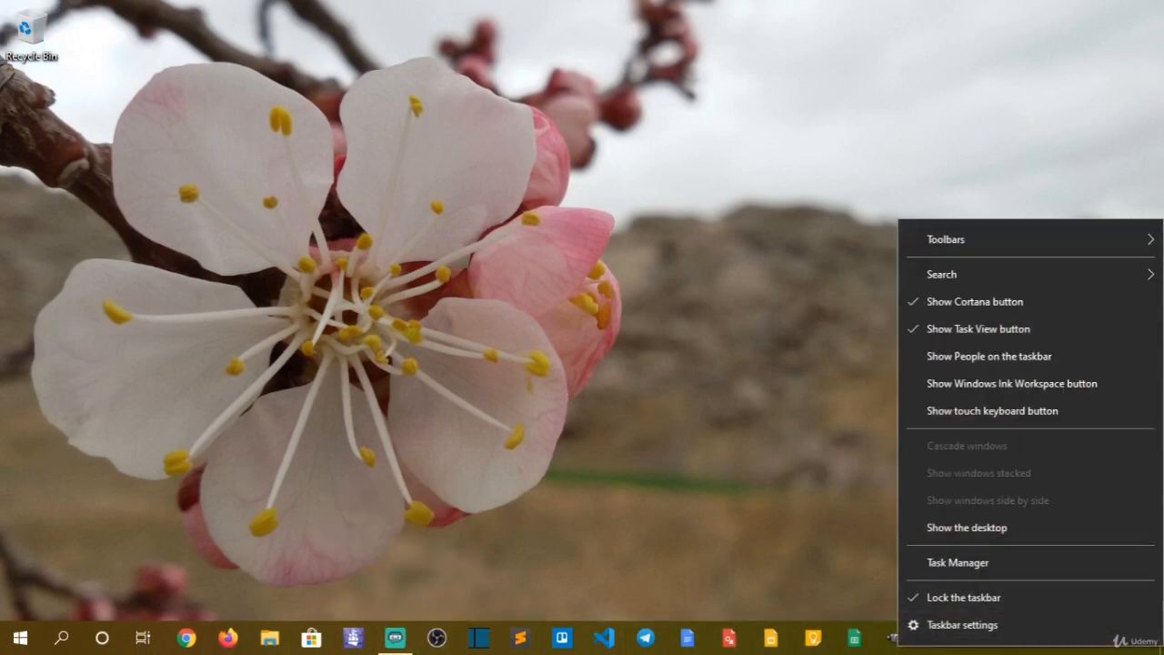
left_click(1082, 639)
left_click(1130, 638)
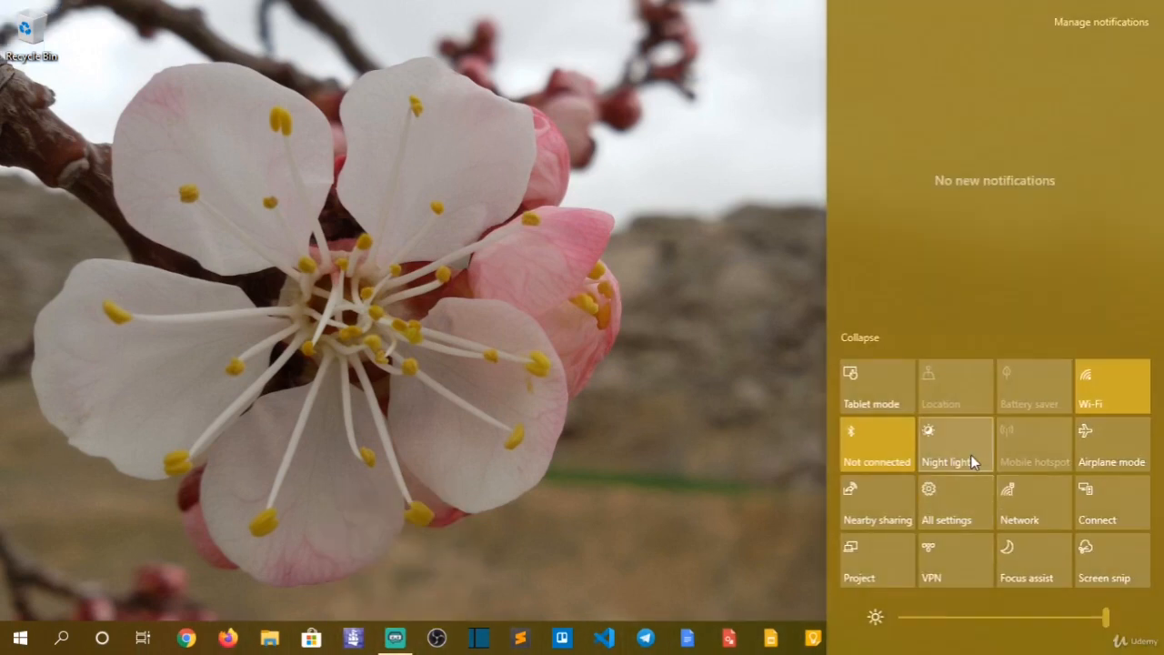
left_click(543, 263)
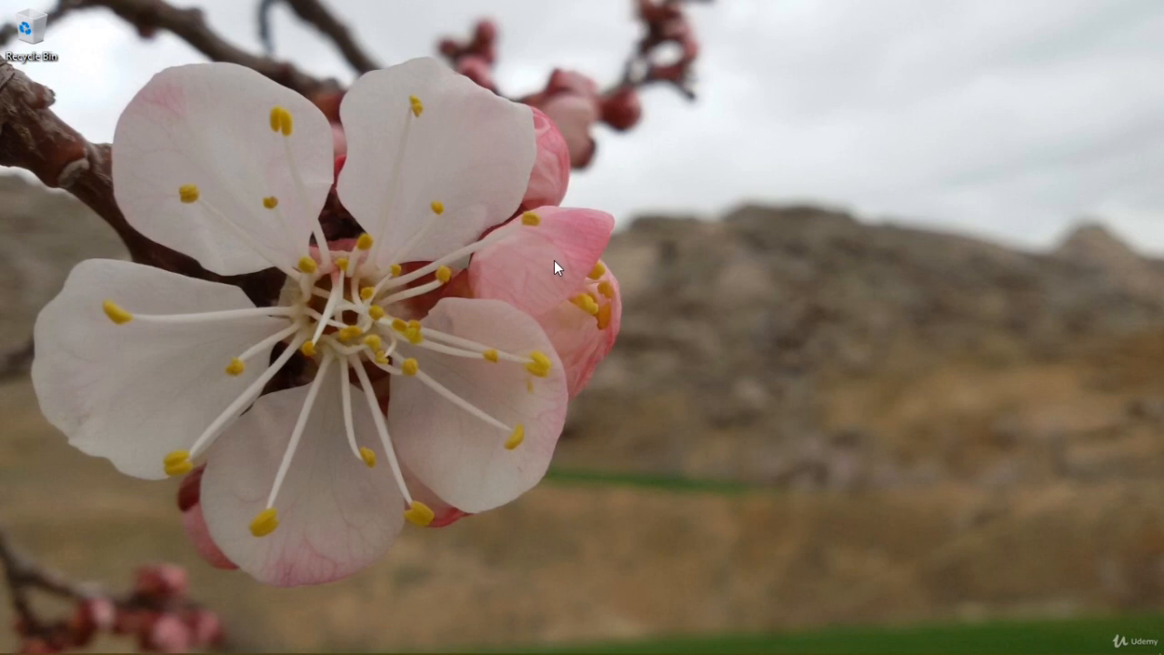
Step: Switch the desktop icons to Large icons, and shrink them gradually to the small size
right_click(554, 261)
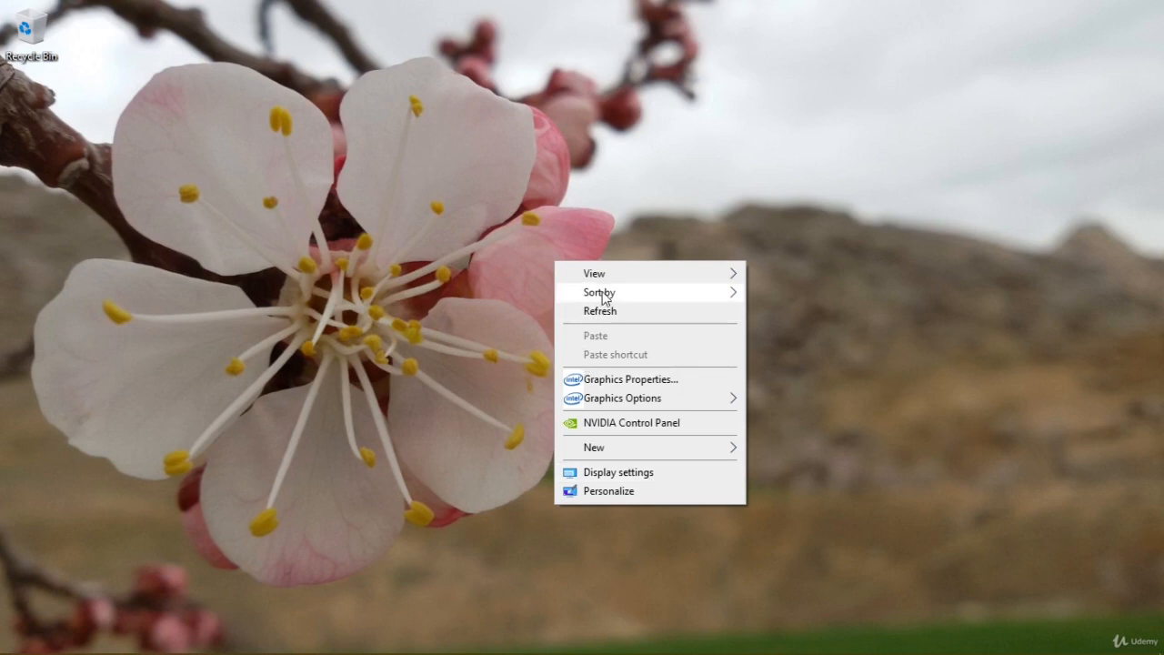
mouse_move(610, 273)
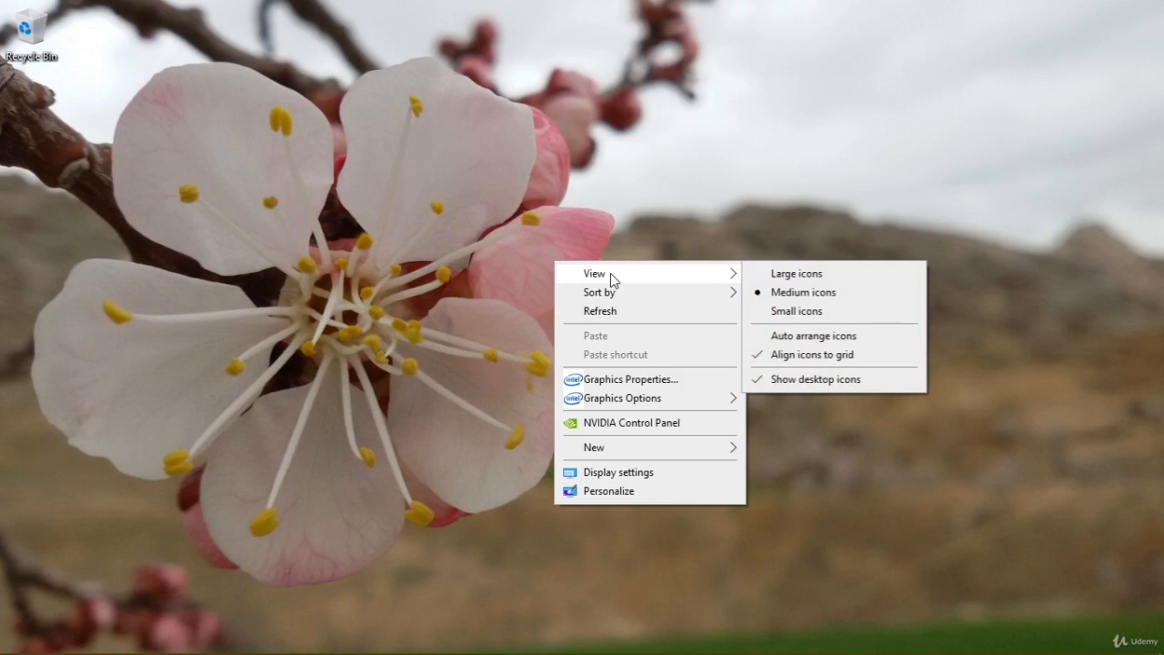
left_click(802, 276)
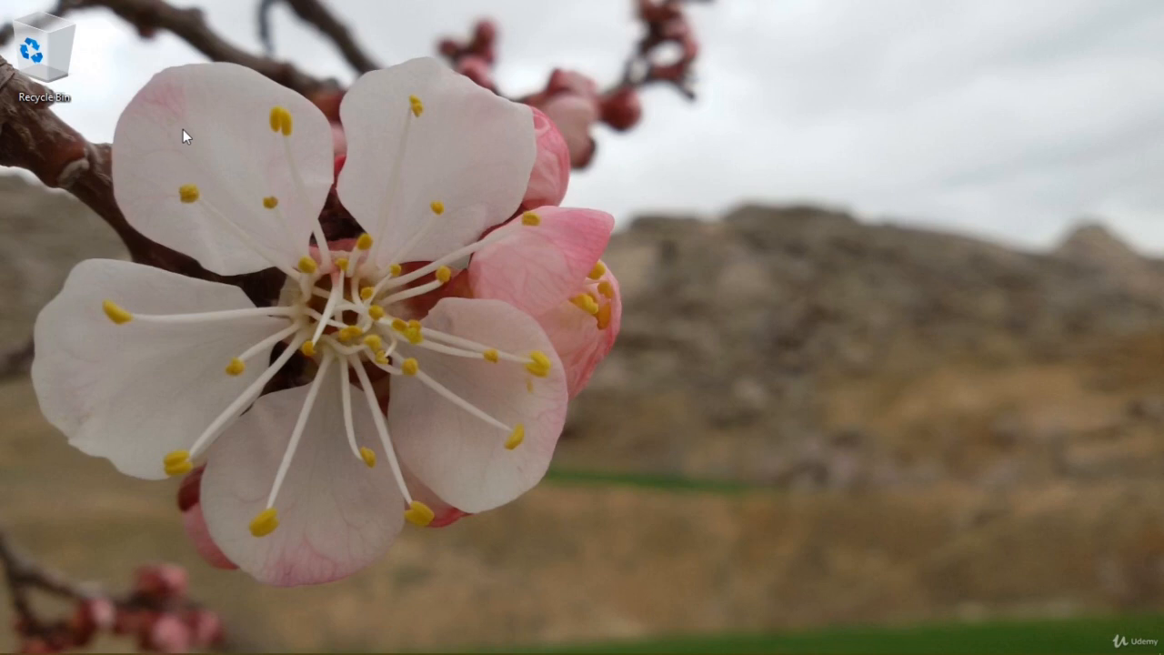
left_click(182, 129)
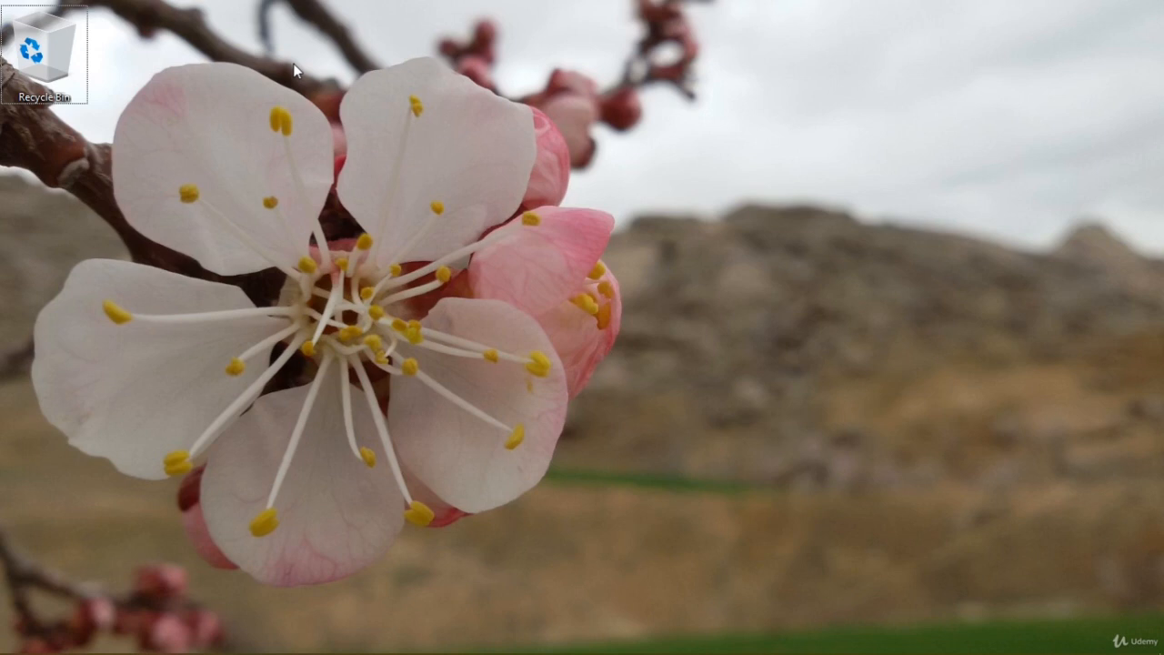
scroll(366, 119, "down", 2, "ctrl")
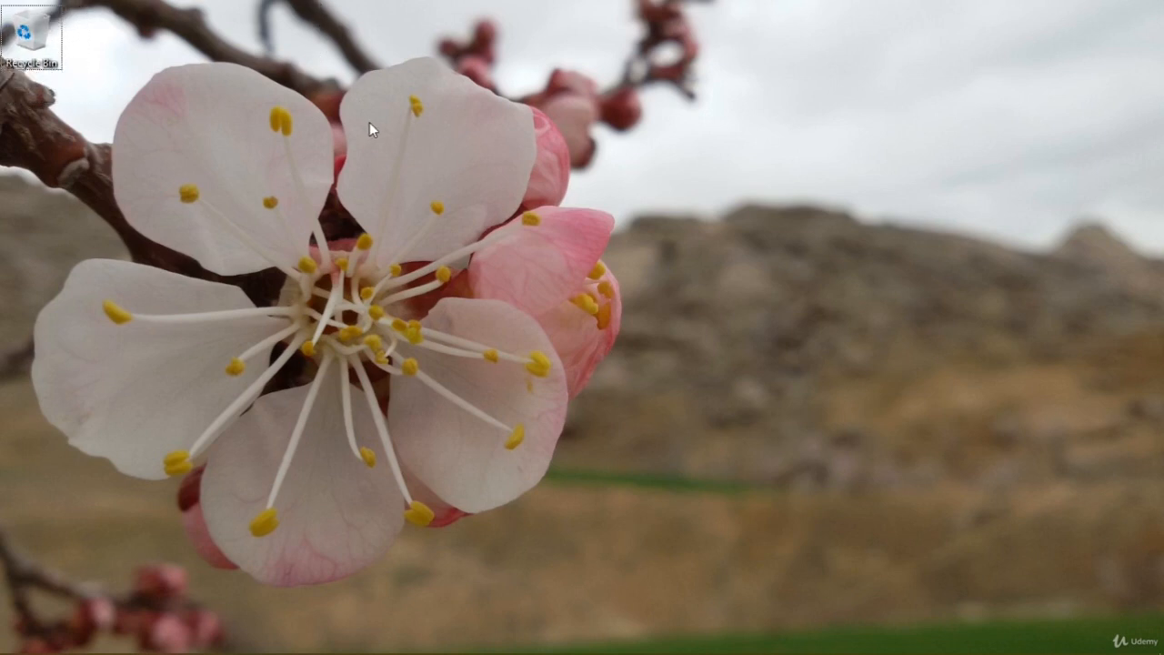
scroll(386, 123, "down", 3, "ctrl")
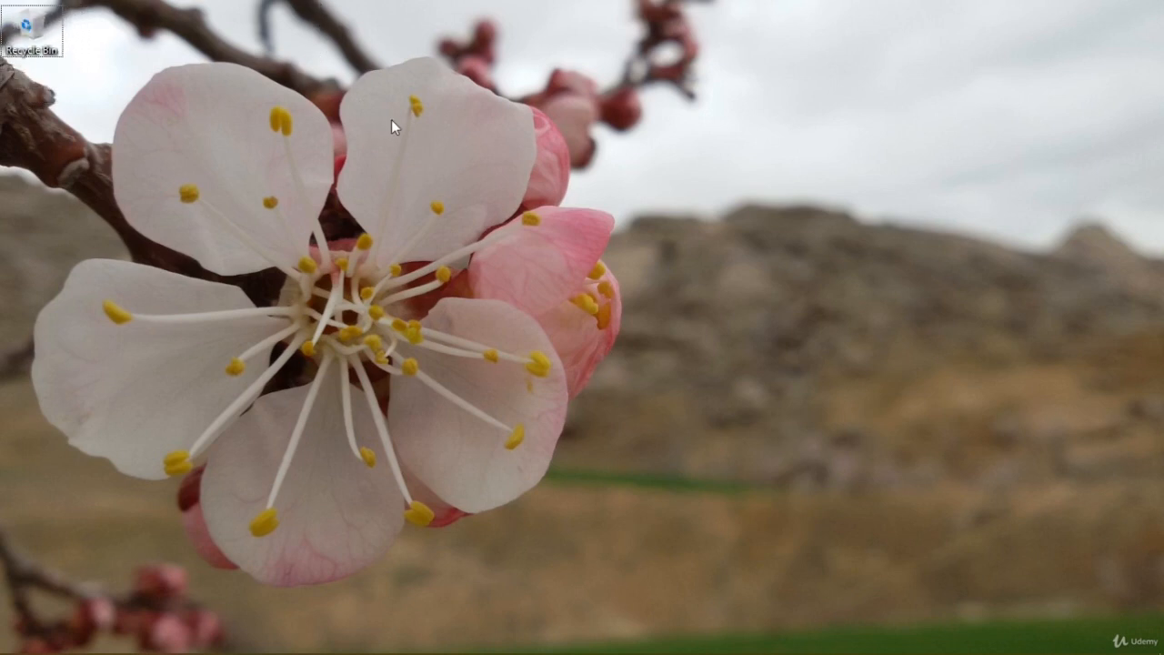
Step: Set the desktop icon size to Medium icons
right_click(405, 121)
mouse_move(509, 135)
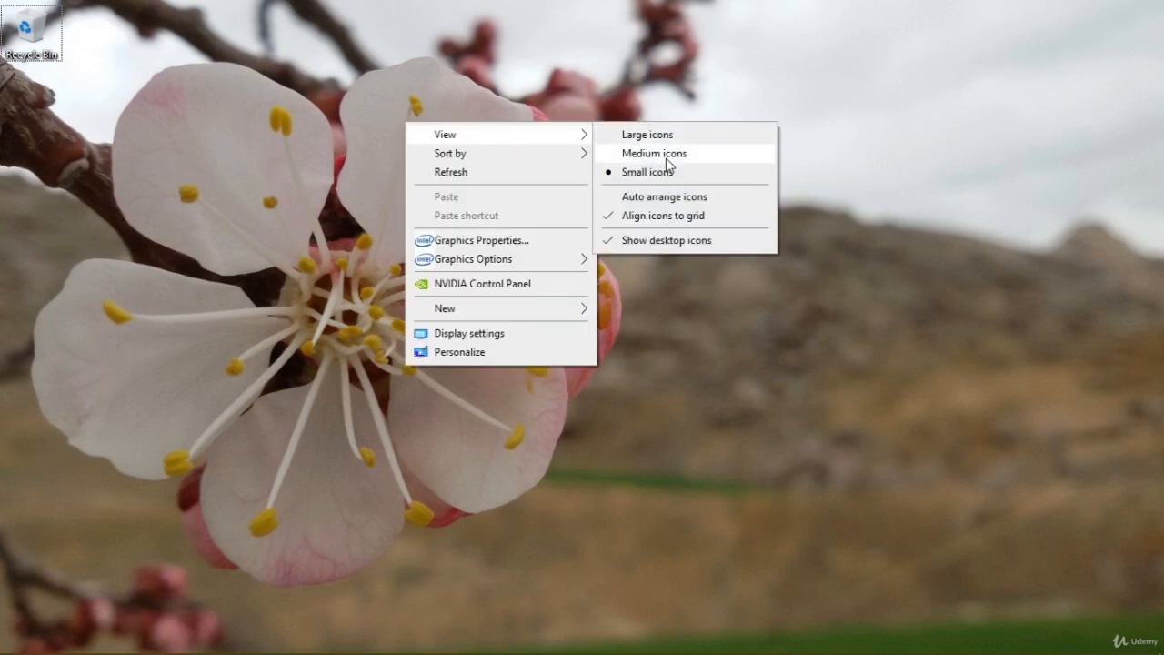
left_click(668, 163)
Step: Use the desktop icon settings under Themes to show Computer, User's Files, Network and Control Panel on the desktop
right_click(480, 156)
mouse_move(582, 175)
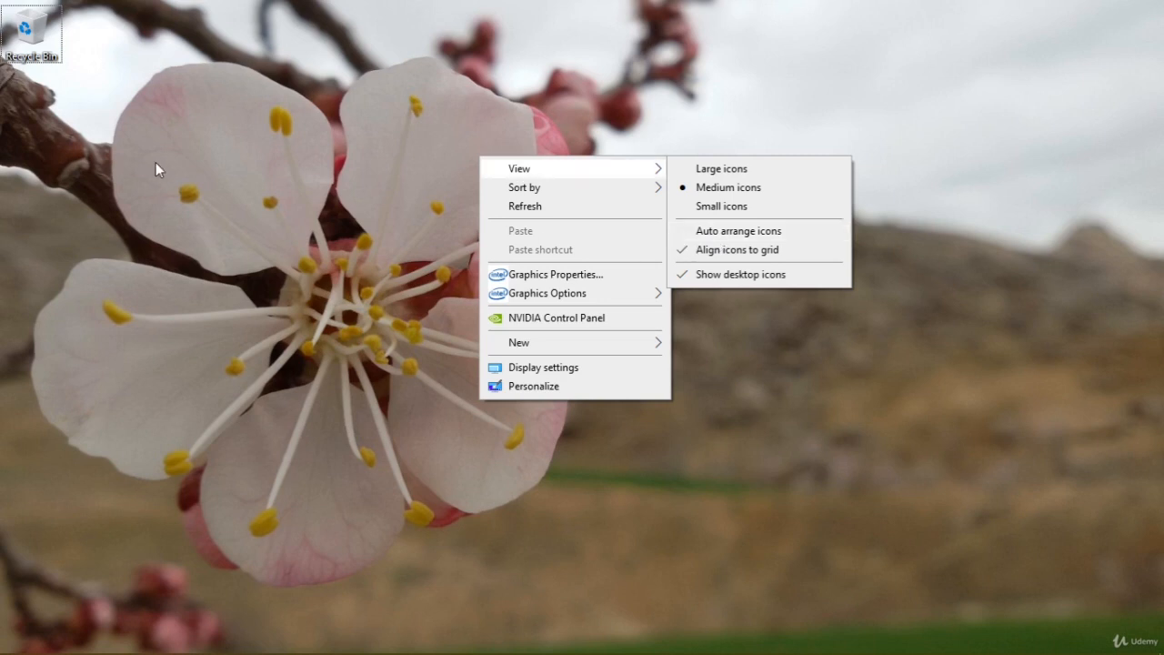
left_click(512, 389)
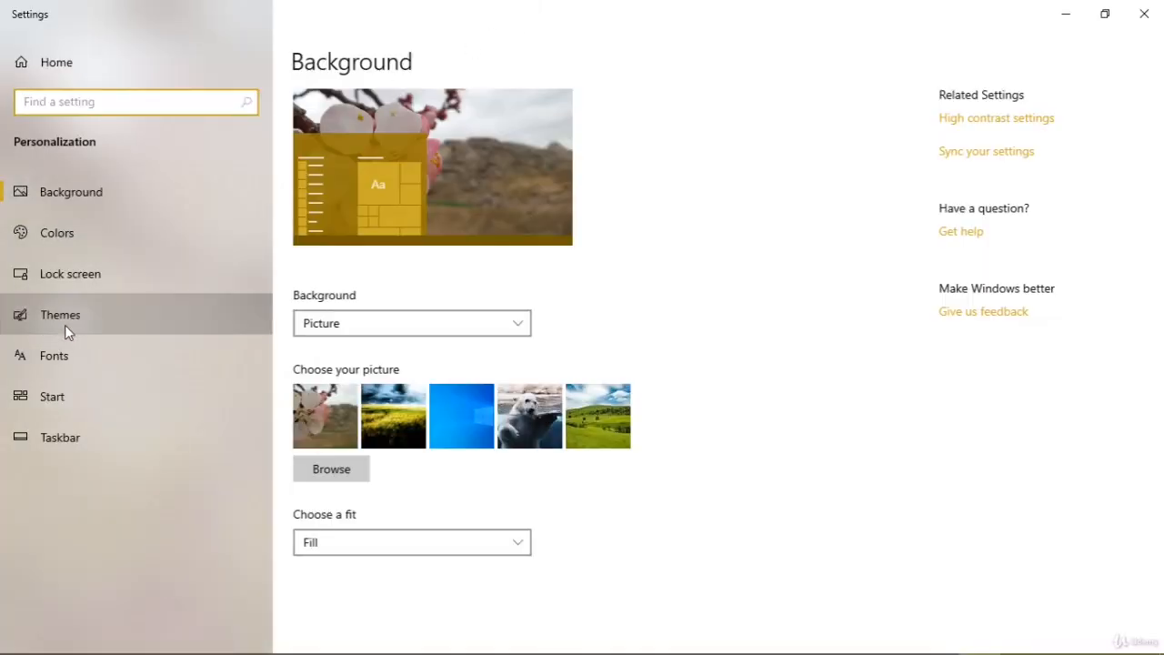
left_click(180, 314)
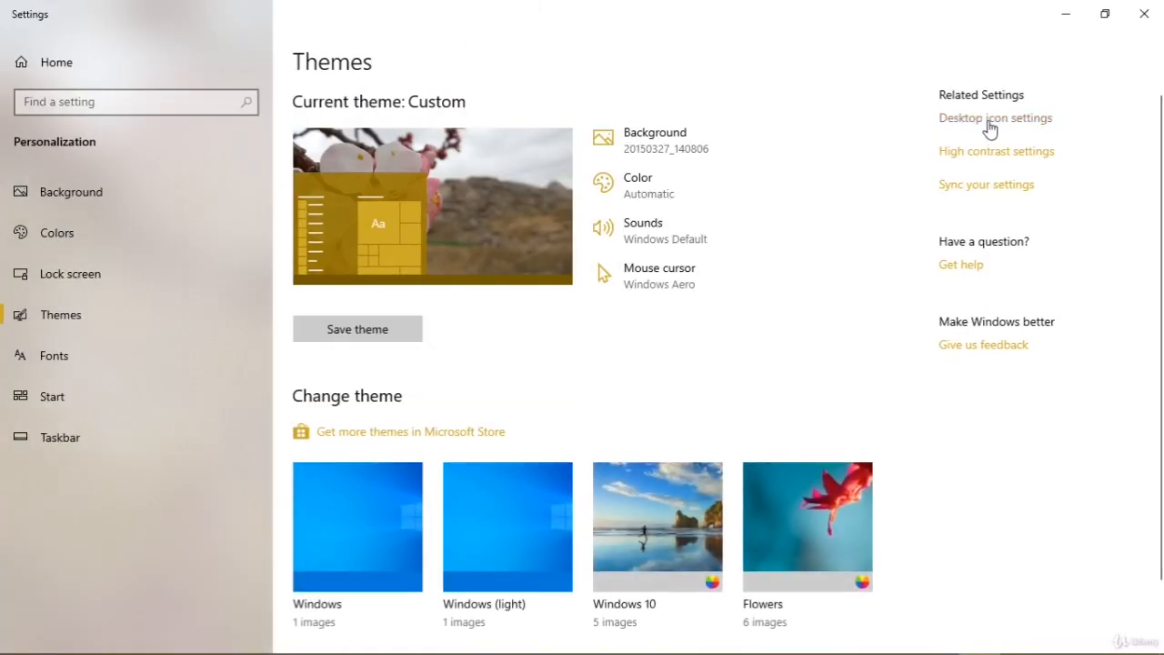
left_click(989, 126)
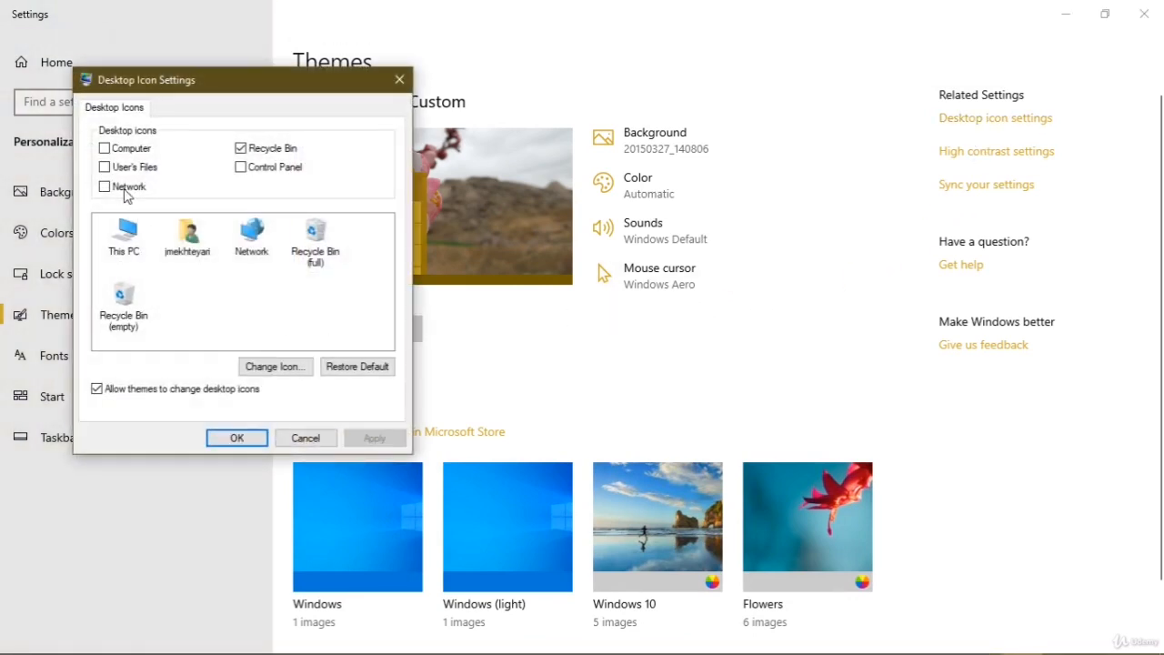
left_click(121, 148)
left_click(106, 168)
left_click(121, 187)
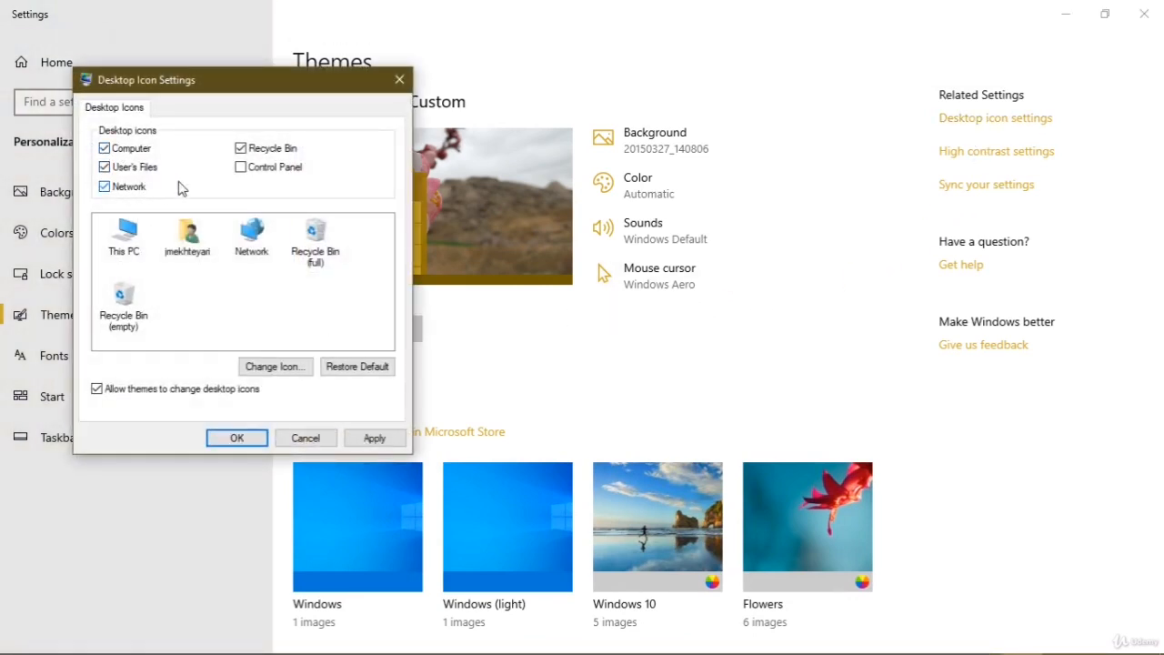
left_click(256, 438)
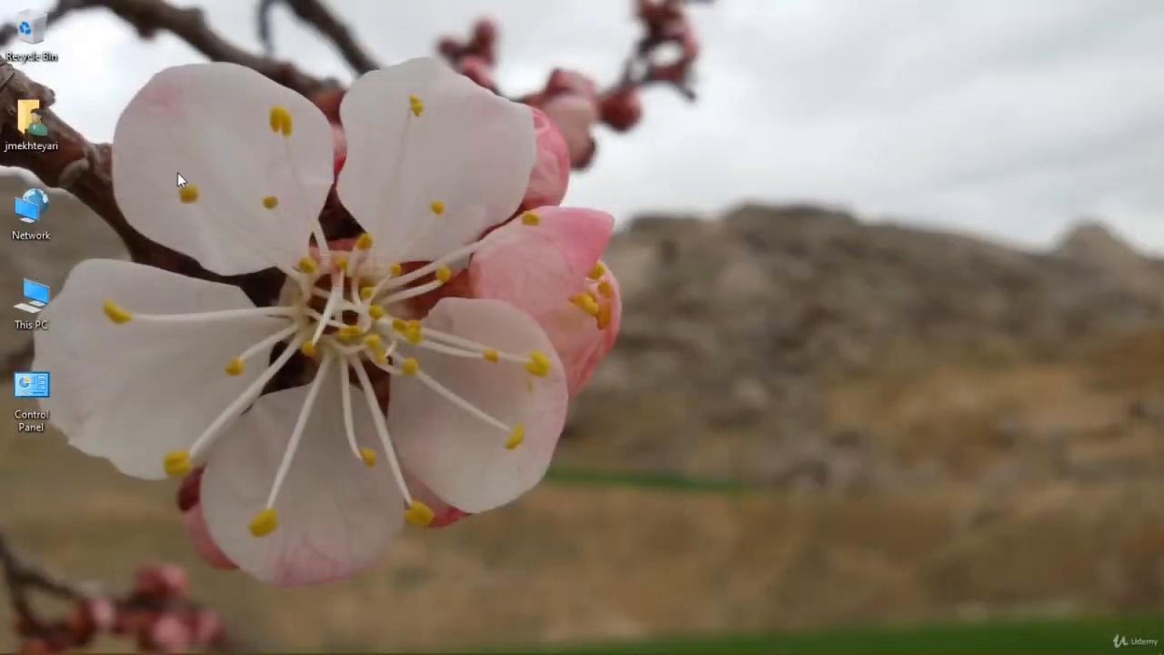
Step: Turn on Auto arrange icons for the desktop and try to move This PC out of the icon column
right_click(174, 174)
mouse_move(278, 186)
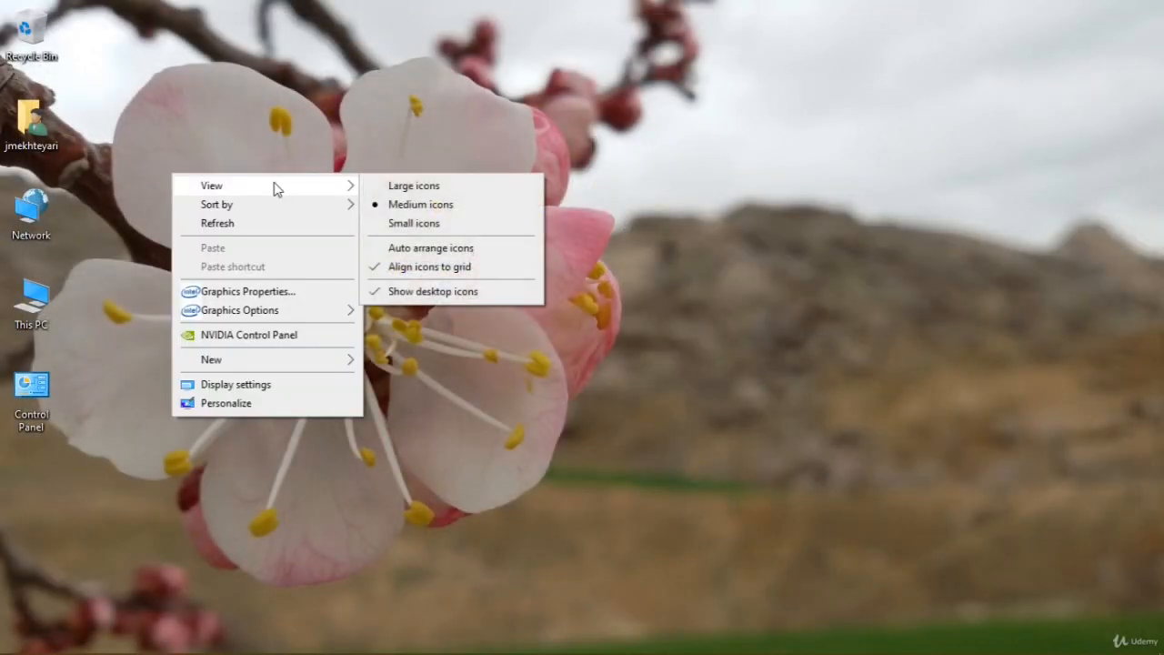
left_click(467, 250)
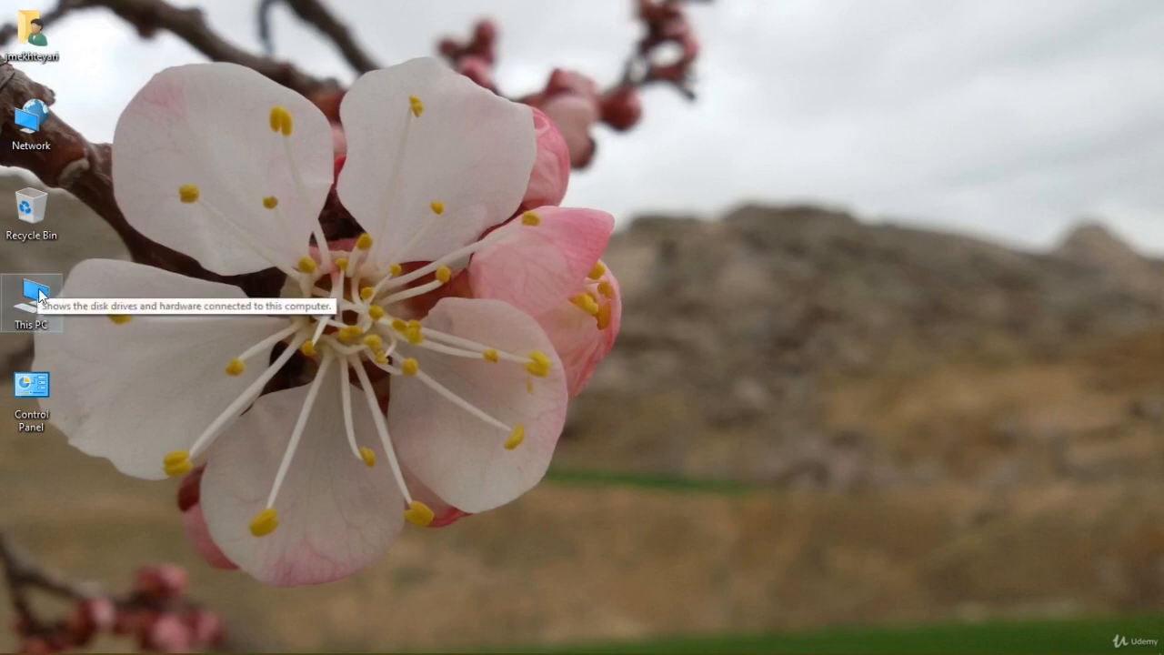
left_click_drag(38, 295, 488, 171)
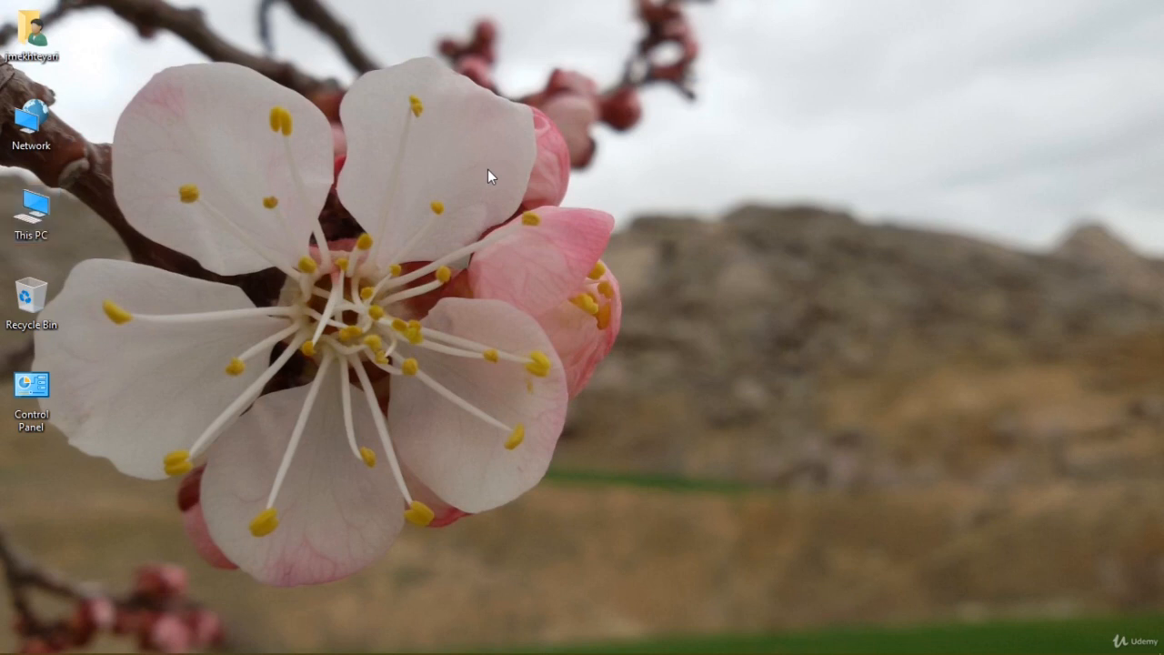
Step: Turn off Align icons to grid and move the This PC icon above Network
right_click(487, 169)
mouse_move(527, 180)
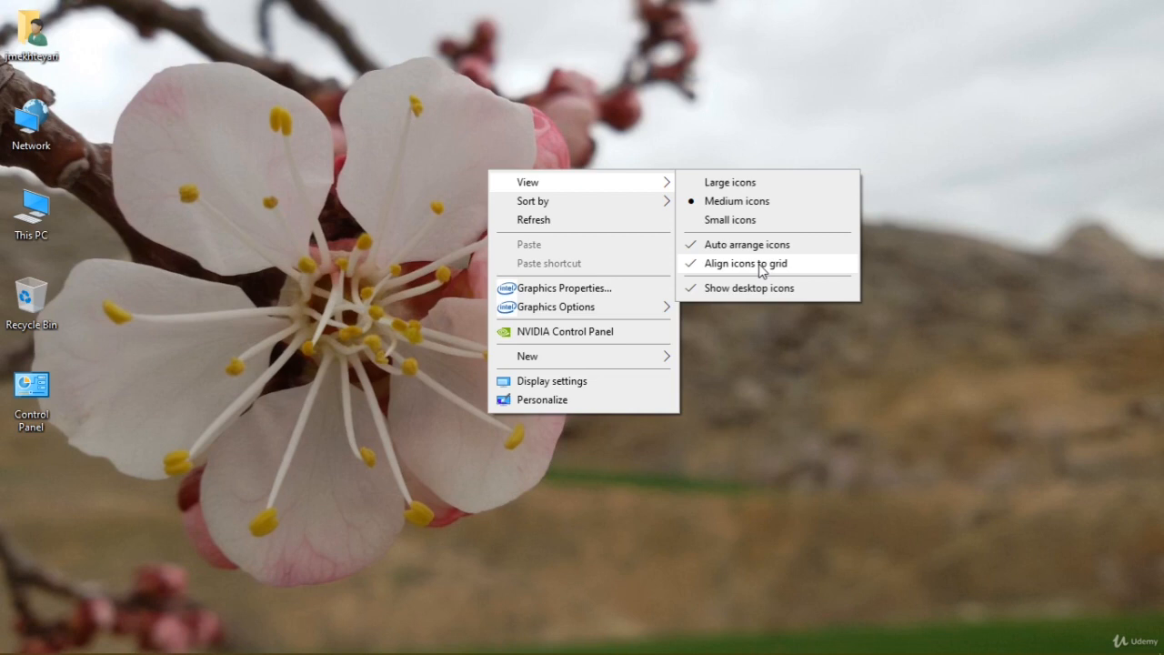
left_click(746, 263)
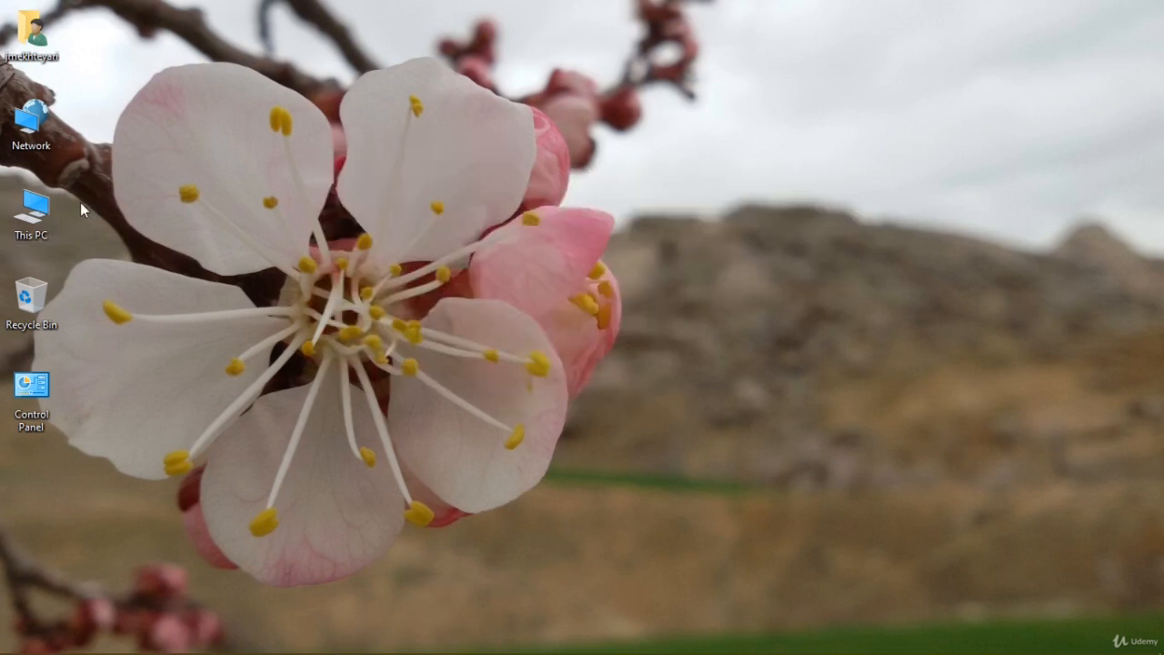
left_click_drag(44, 206, 92, 180)
left_click(220, 172)
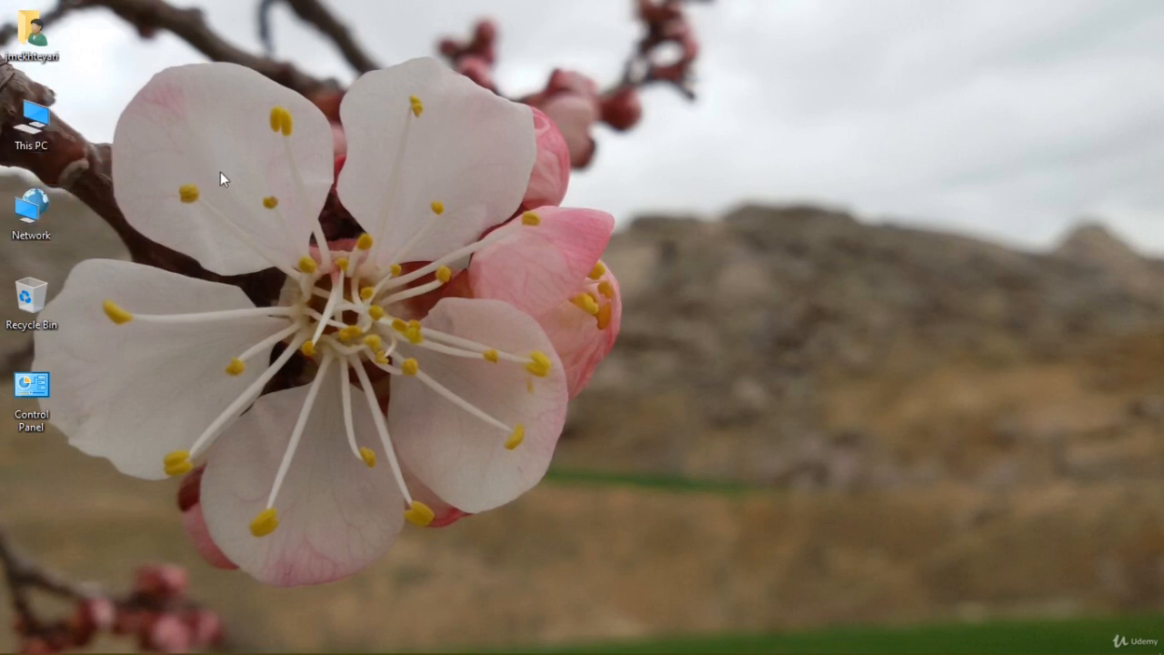
Step: Turn off Auto arrange icons for the desktop
right_click(279, 178)
mouse_move(334, 191)
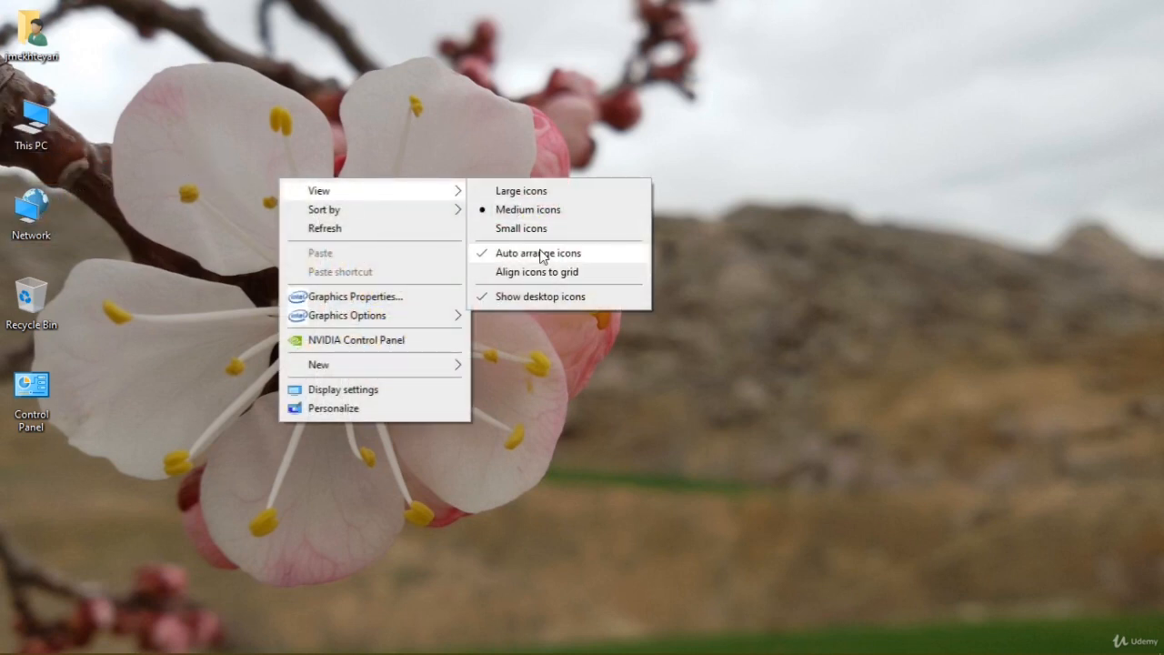
left_click(540, 254)
Step: Move the Network, Recycle Bin, user folder and Control Panel icons to free positions off the desktop grid
left_click_drag(33, 200, 52, 150)
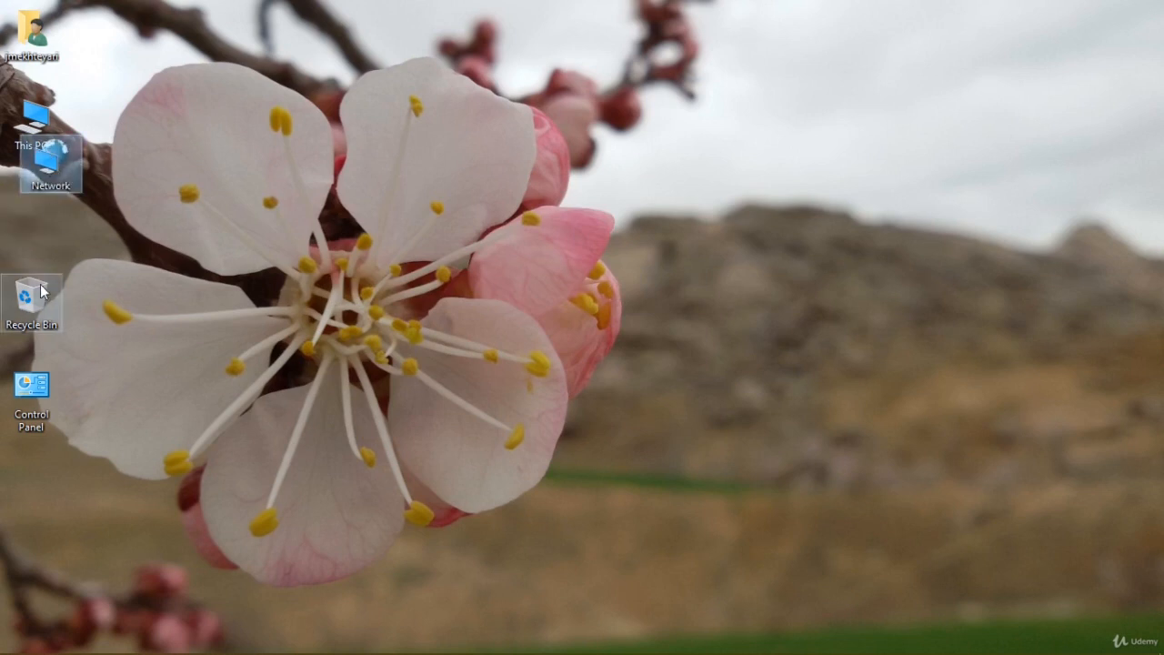
left_click_drag(37, 298, 86, 198)
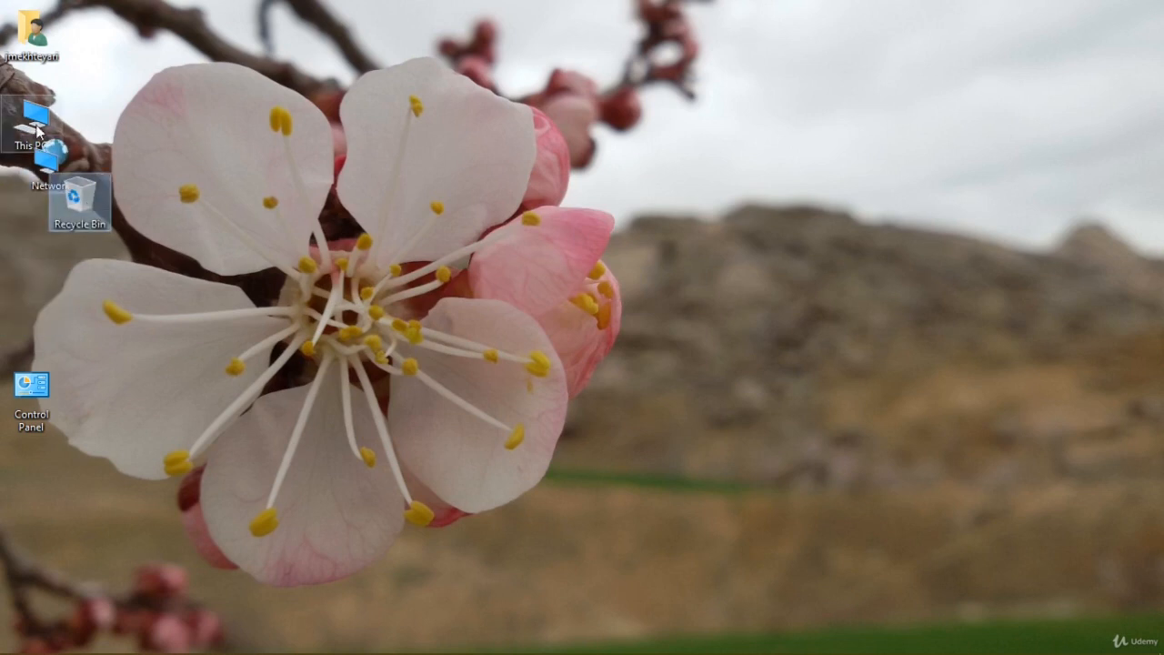
left_click(36, 36)
left_click_drag(36, 35, 70, 53)
left_click_drag(31, 389, 147, 190)
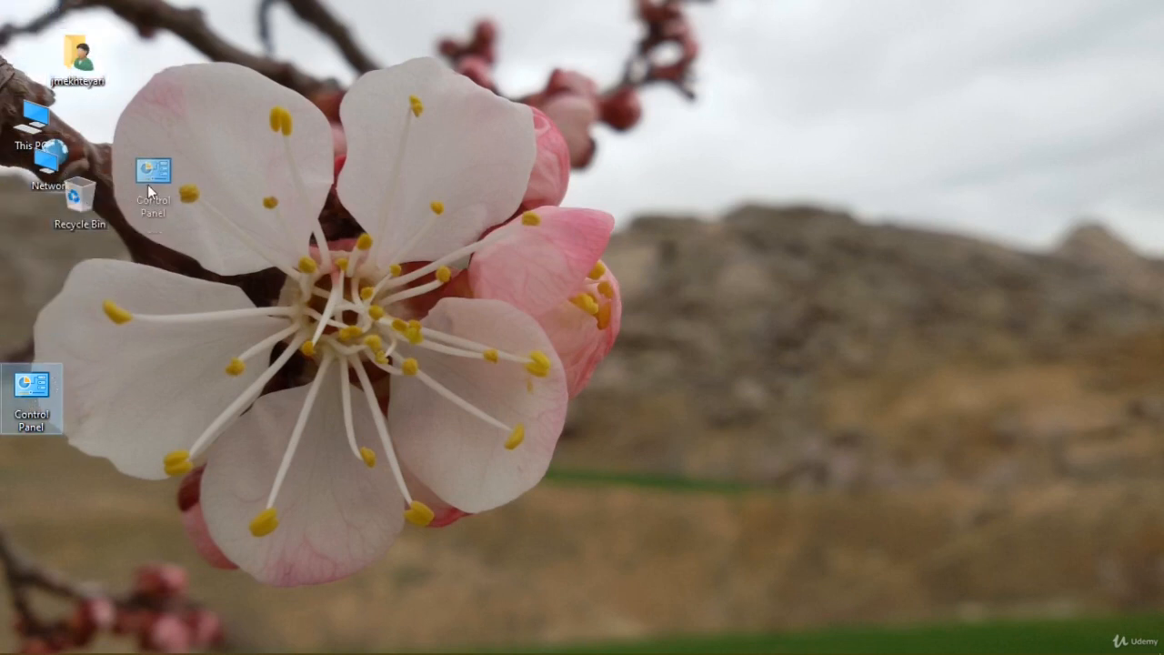
left_click_drag(156, 96, 156, 96)
left_click_drag(79, 195, 128, 202)
left_click_drag(50, 162, 84, 200)
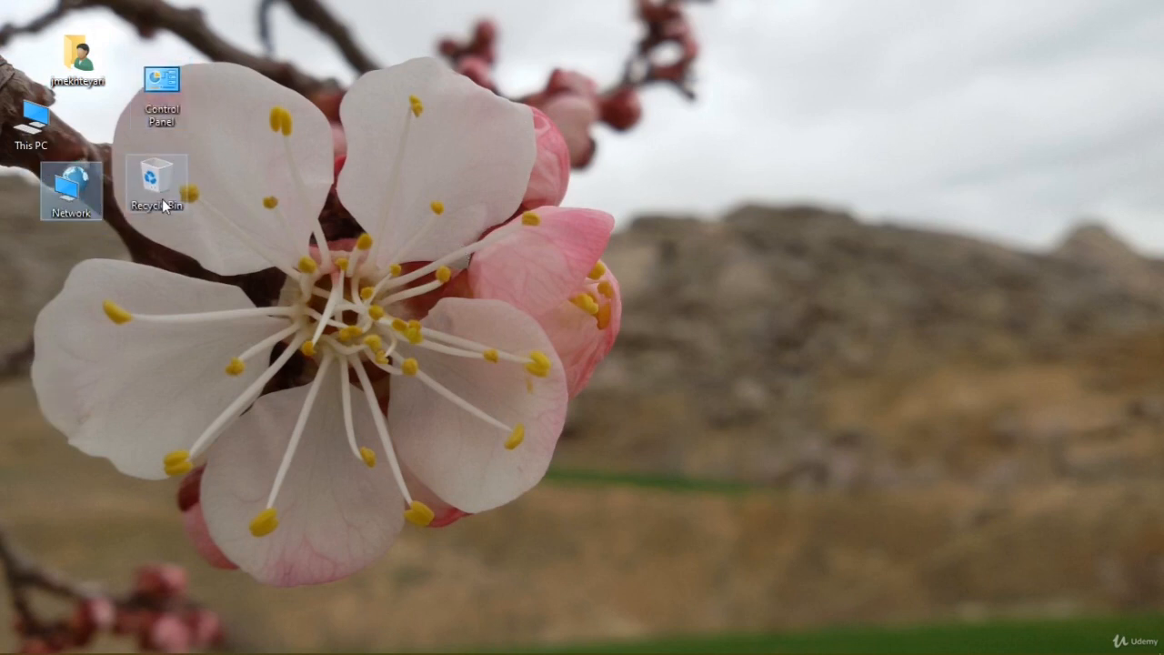
left_click(144, 199)
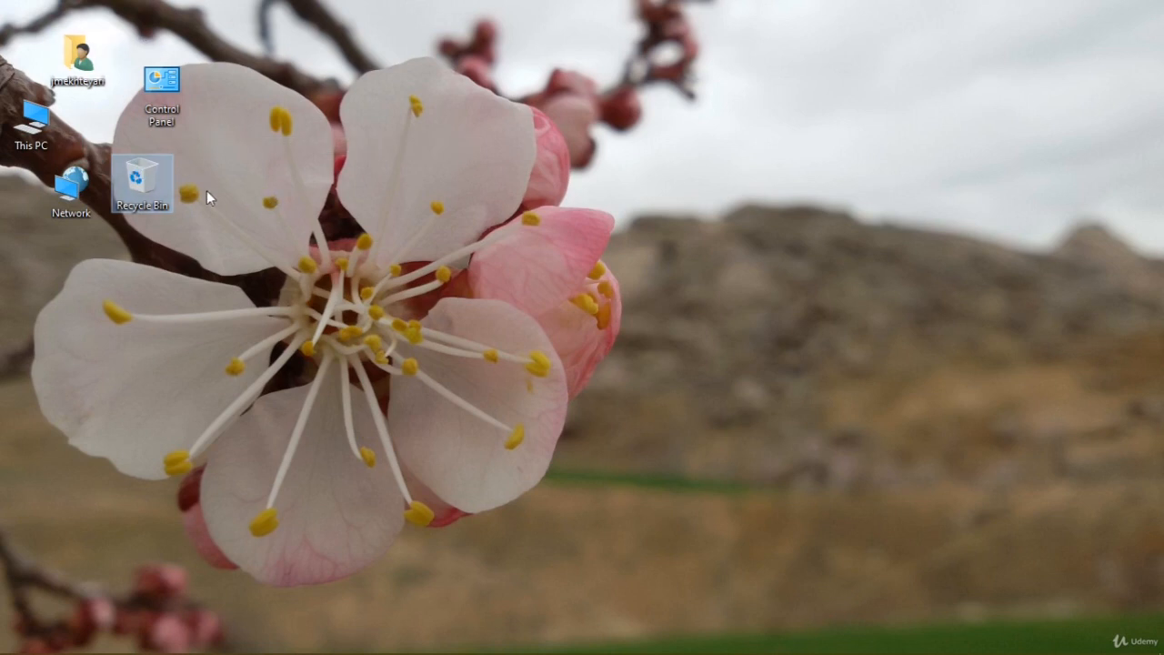
Step: Turn on Align icons to grid so the scattered desktop icons snap into place
right_click(316, 192)
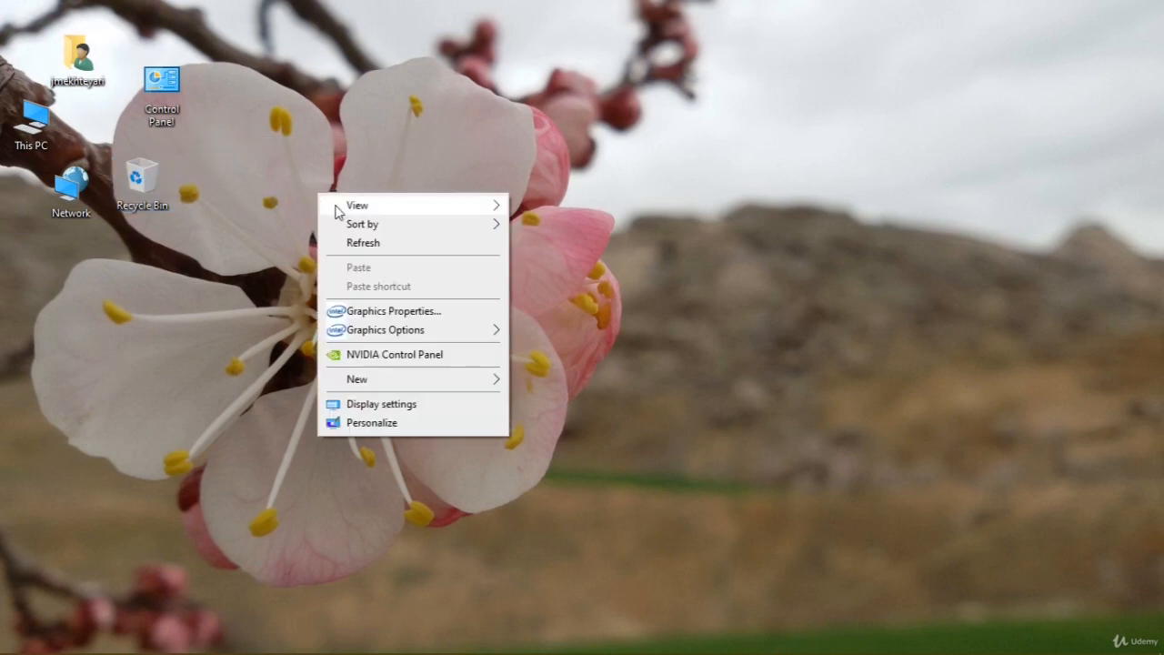
mouse_move(437, 203)
left_click(591, 289)
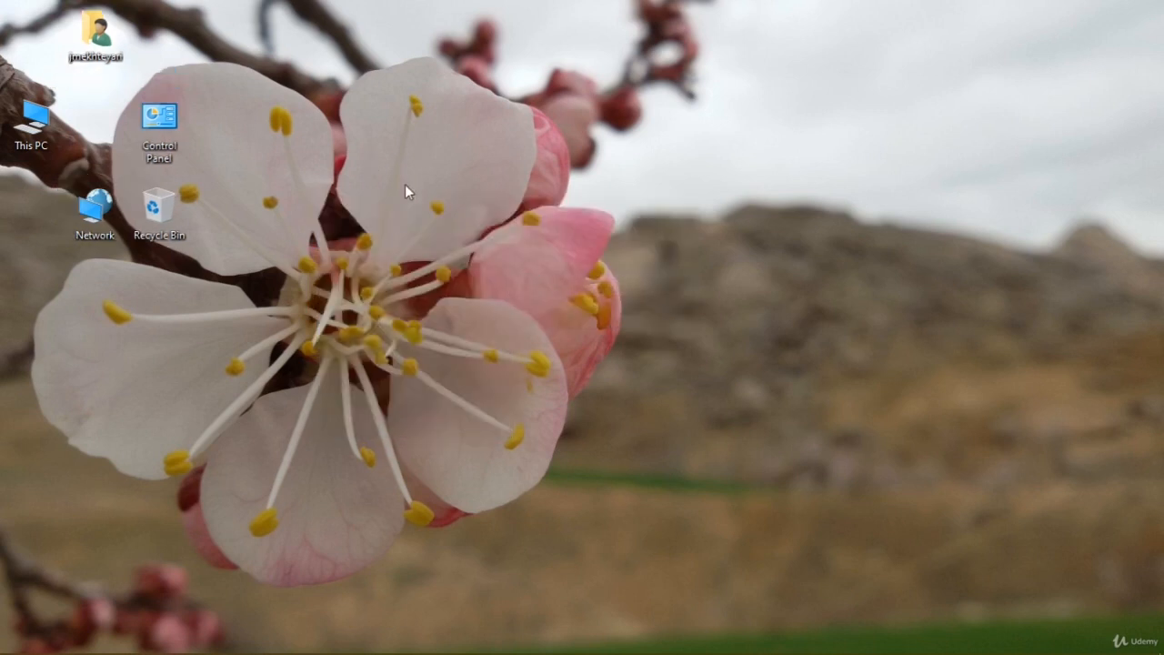
Step: Hide all desktop icons and show them again
right_click(271, 118)
mouse_move(450, 130)
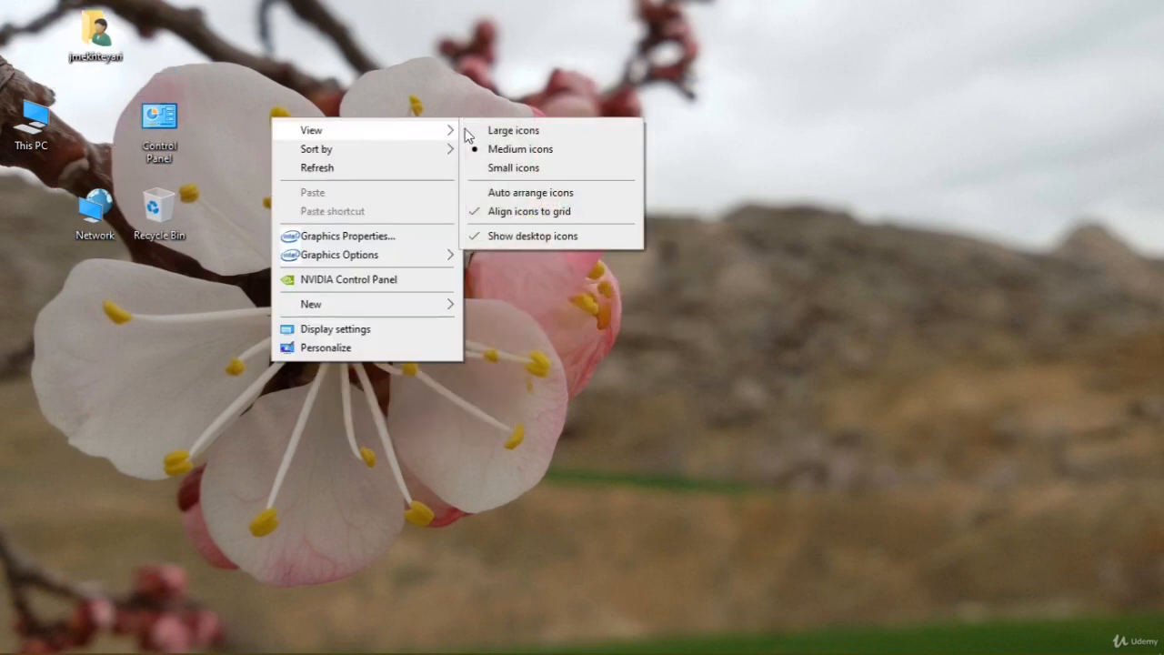
left_click(543, 238)
right_click(541, 235)
mouse_move(587, 249)
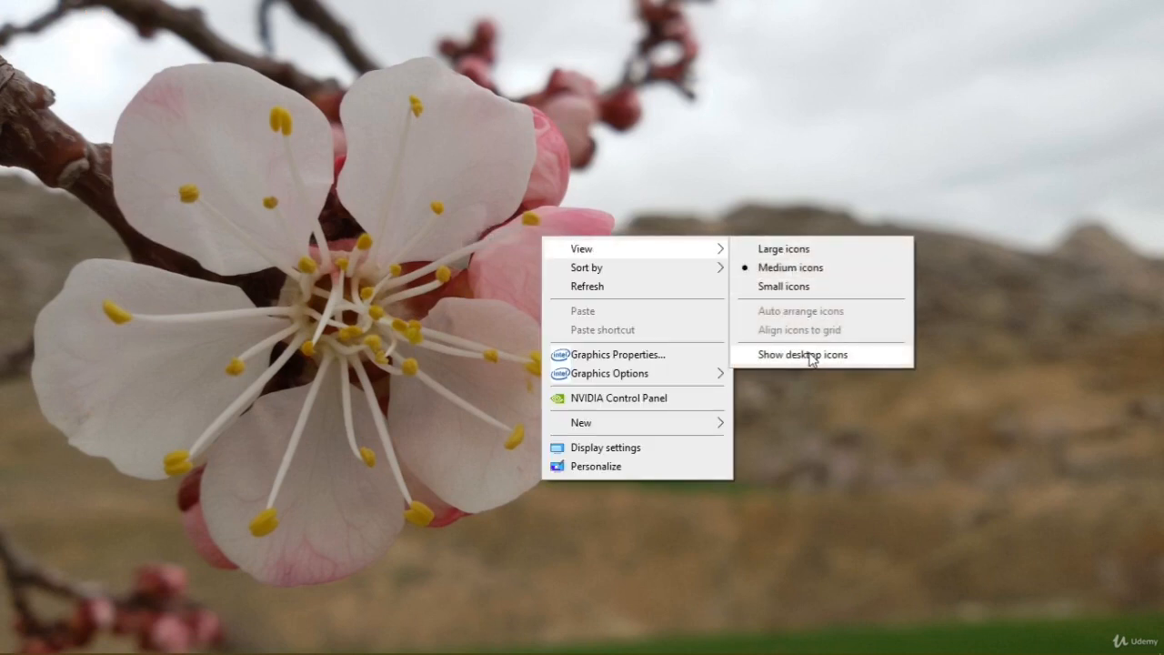
left_click(808, 354)
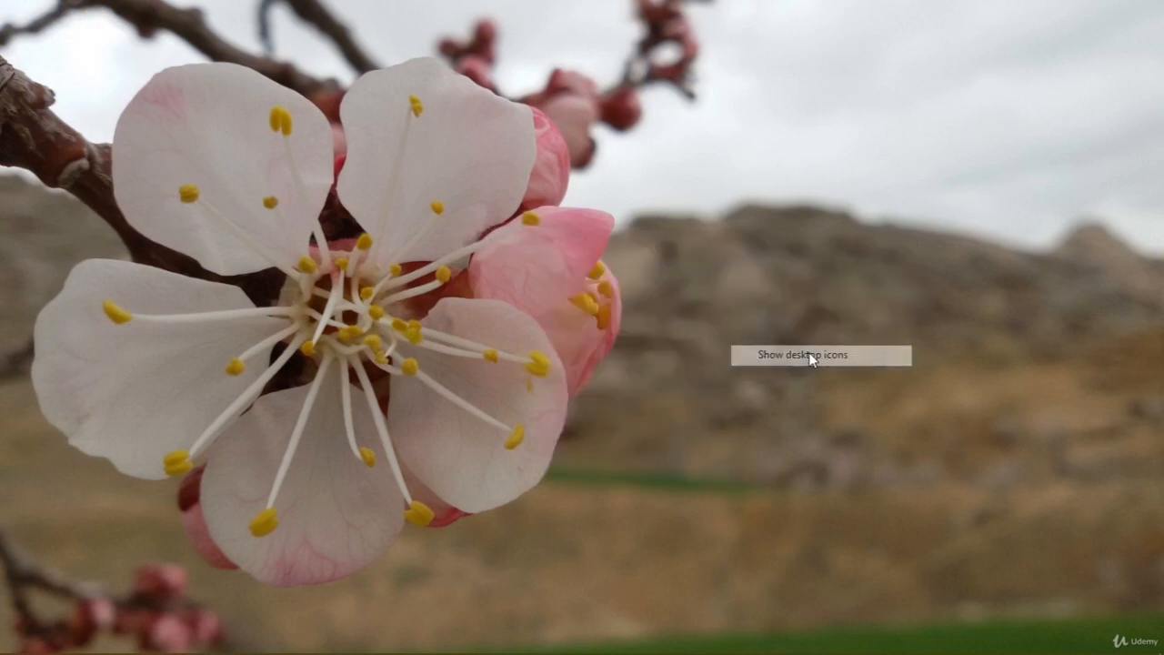
Step: Sort the desktop icons by Name
right_click(476, 181)
mouse_move(561, 215)
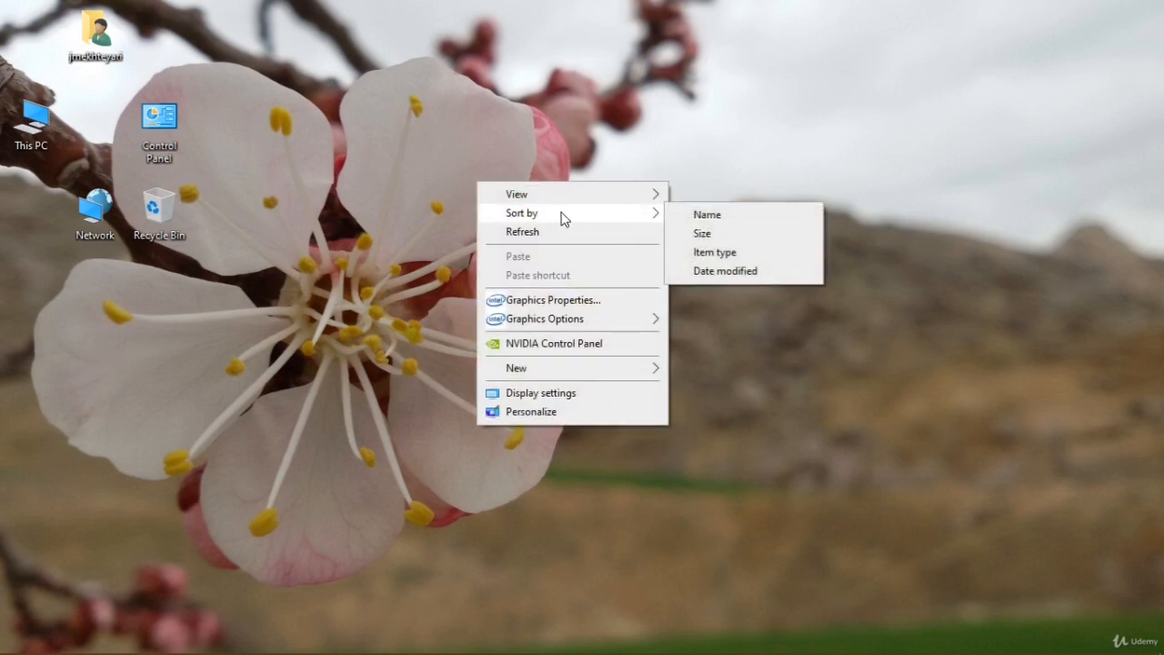
left_click(682, 214)
Step: Sort the desktop icons by Size and by Date modified
right_click(418, 186)
mouse_move(564, 216)
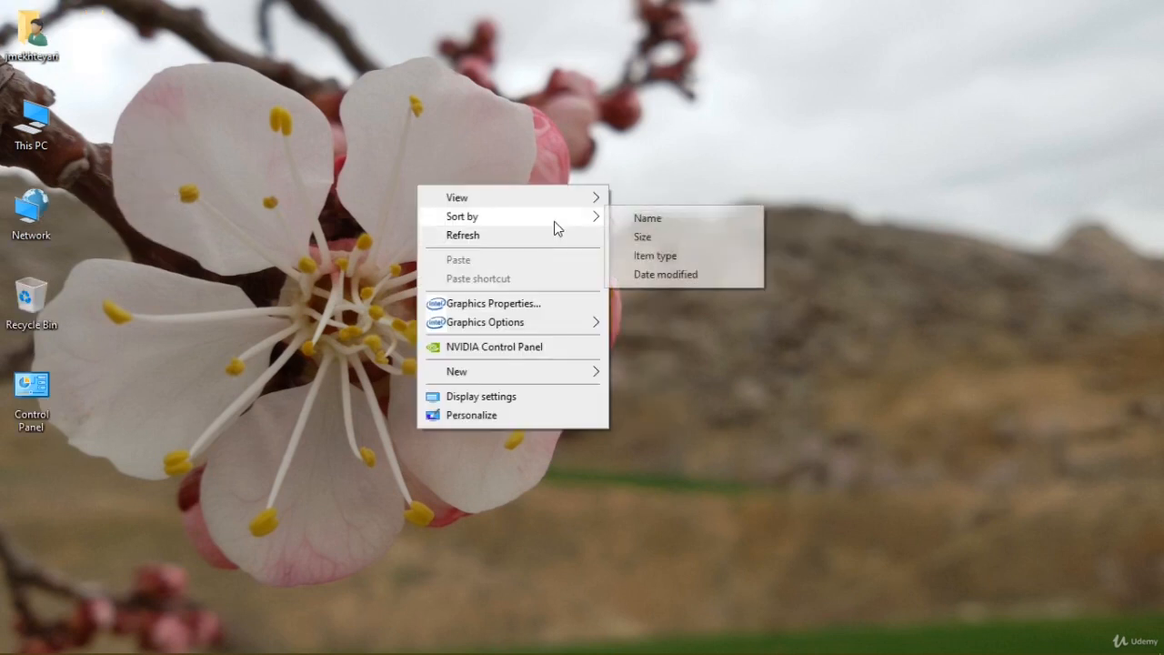
left_click(657, 240)
right_click(431, 211)
mouse_move(450, 242)
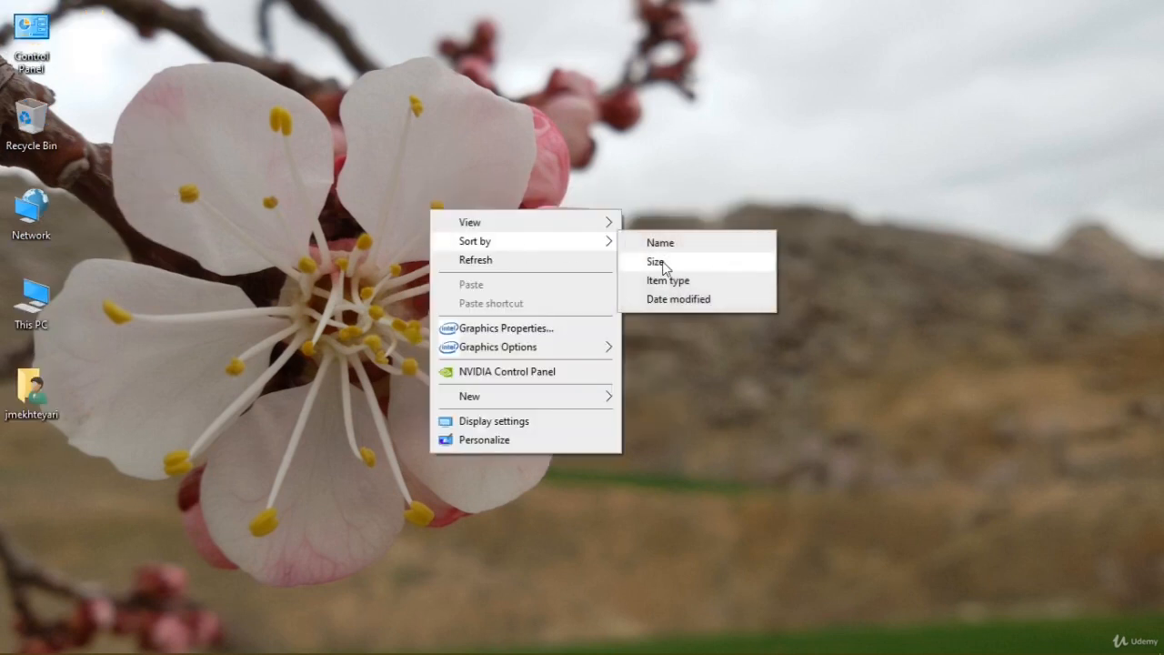
left_click(670, 299)
Step: Sort the desktop icons by Name again and refresh the desktop
right_click(446, 232)
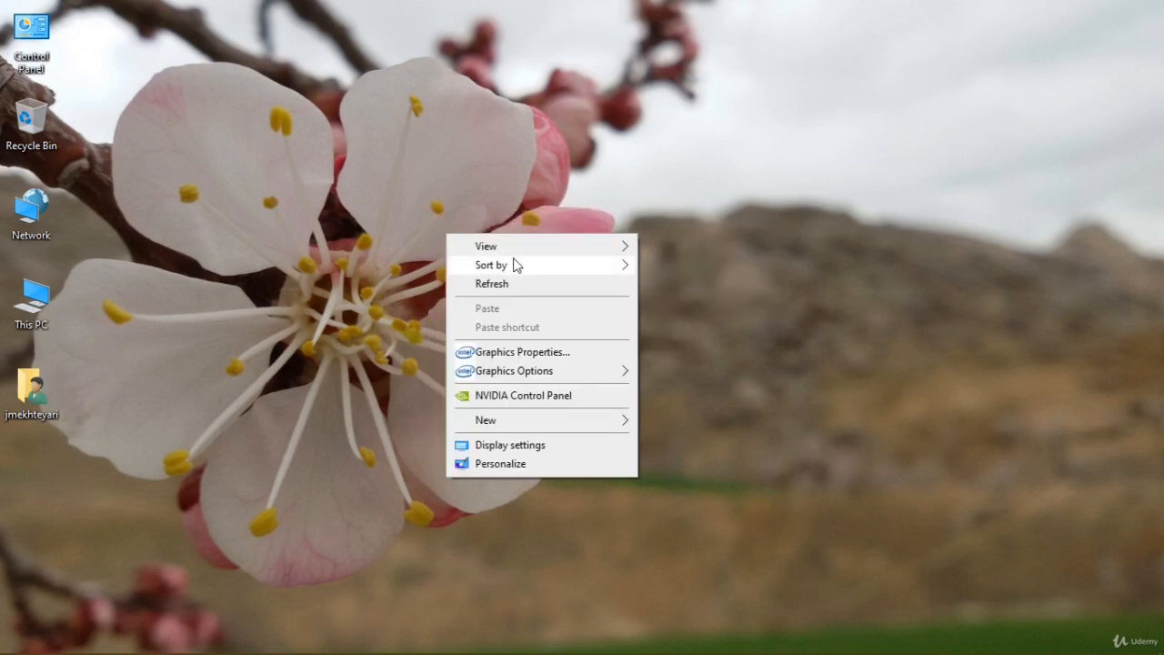
mouse_move(632, 265)
left_click(673, 265)
right_click(384, 227)
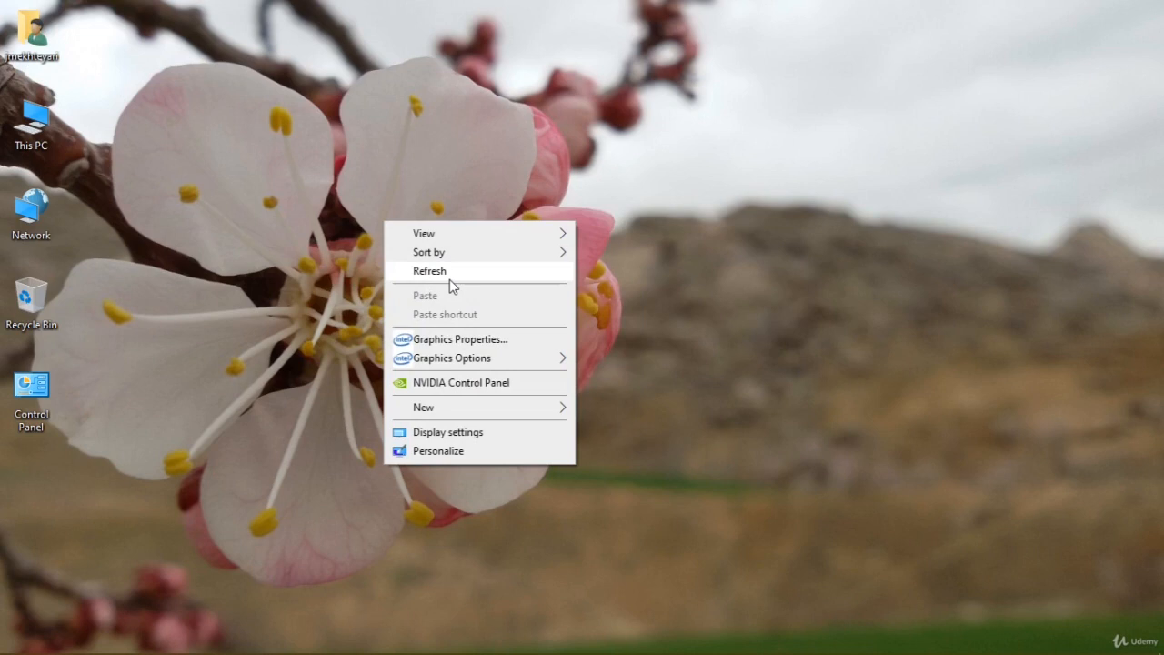
left_click(449, 279)
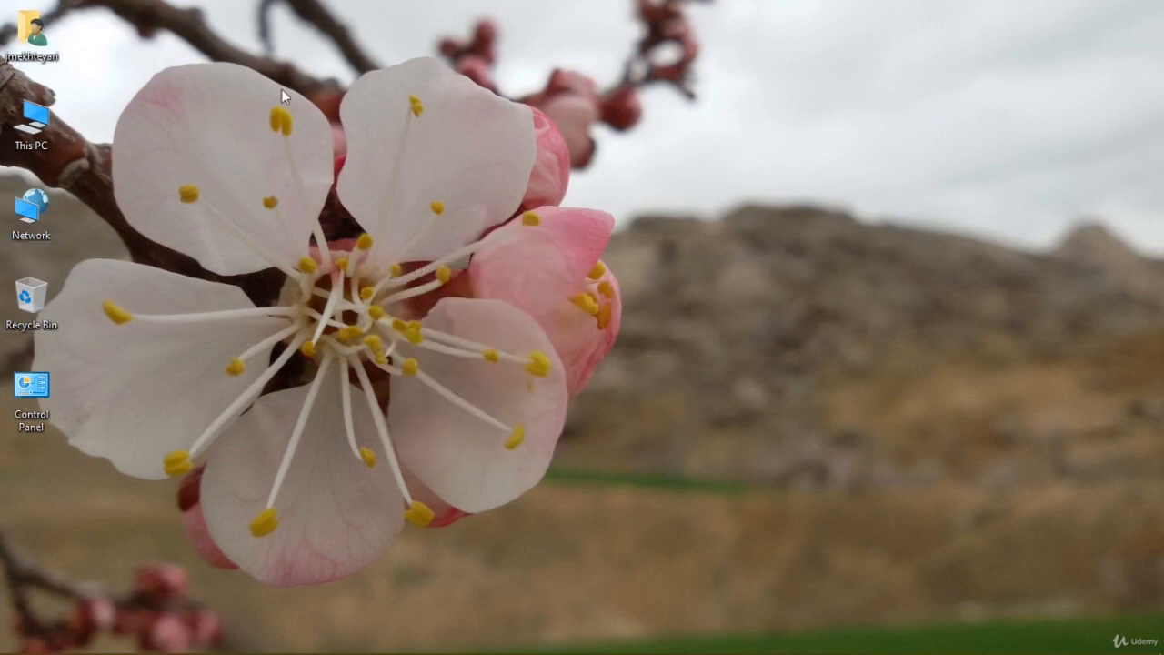
Step: Create a new folder on the desktop and keep its default name
right_click(310, 20)
left_click(349, 78)
right_click(349, 80)
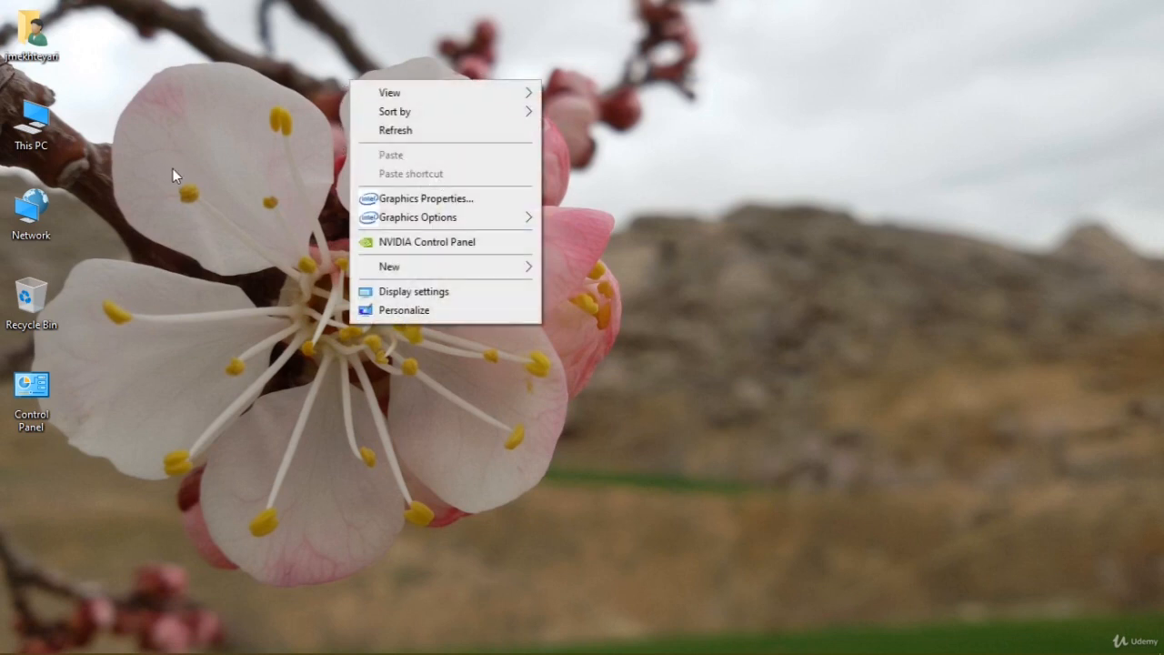
mouse_move(519, 267)
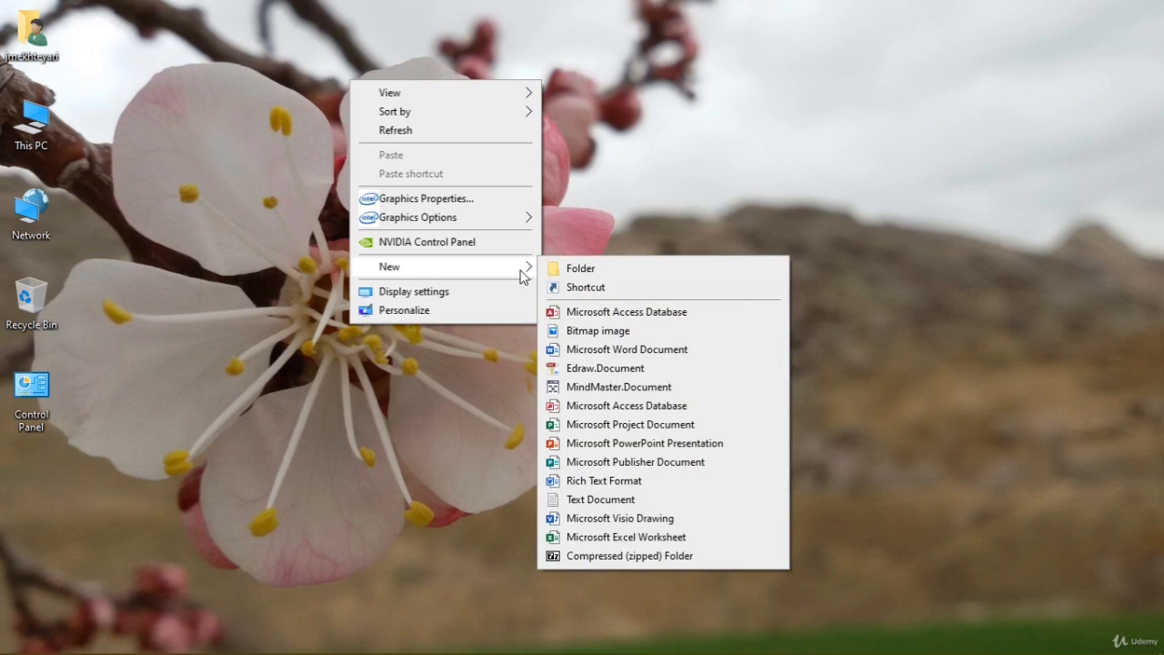
left_click(582, 271)
left_click(434, 260)
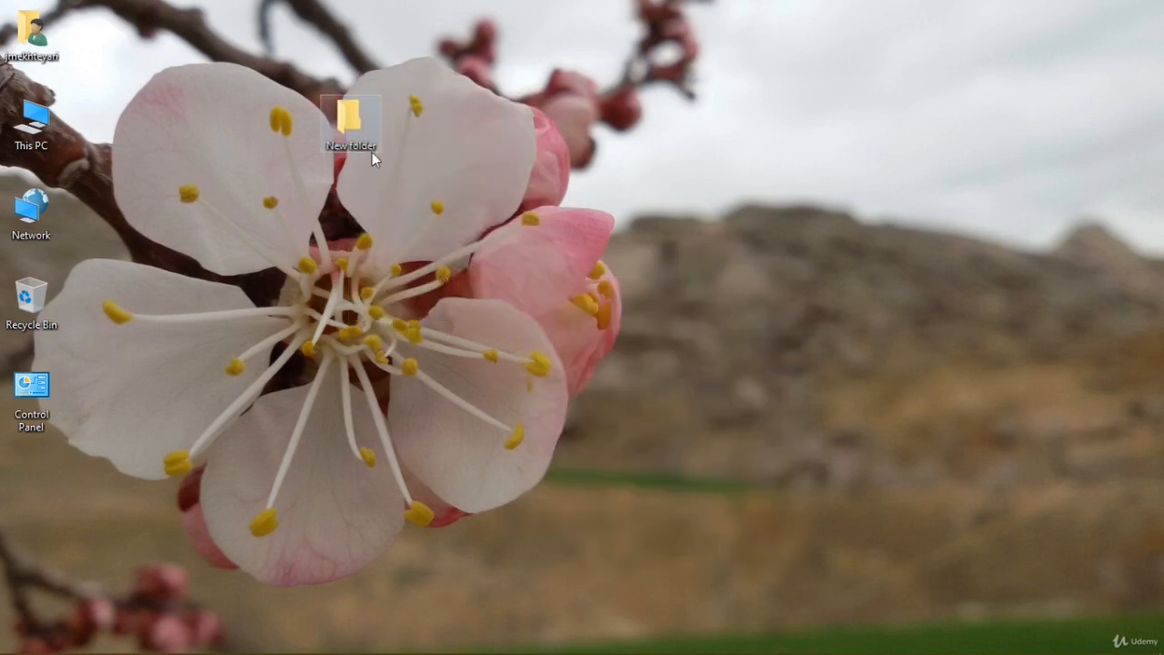
Step: Copy New folder, paste it on the desktop and place the copy right beside the original
right_click(336, 115)
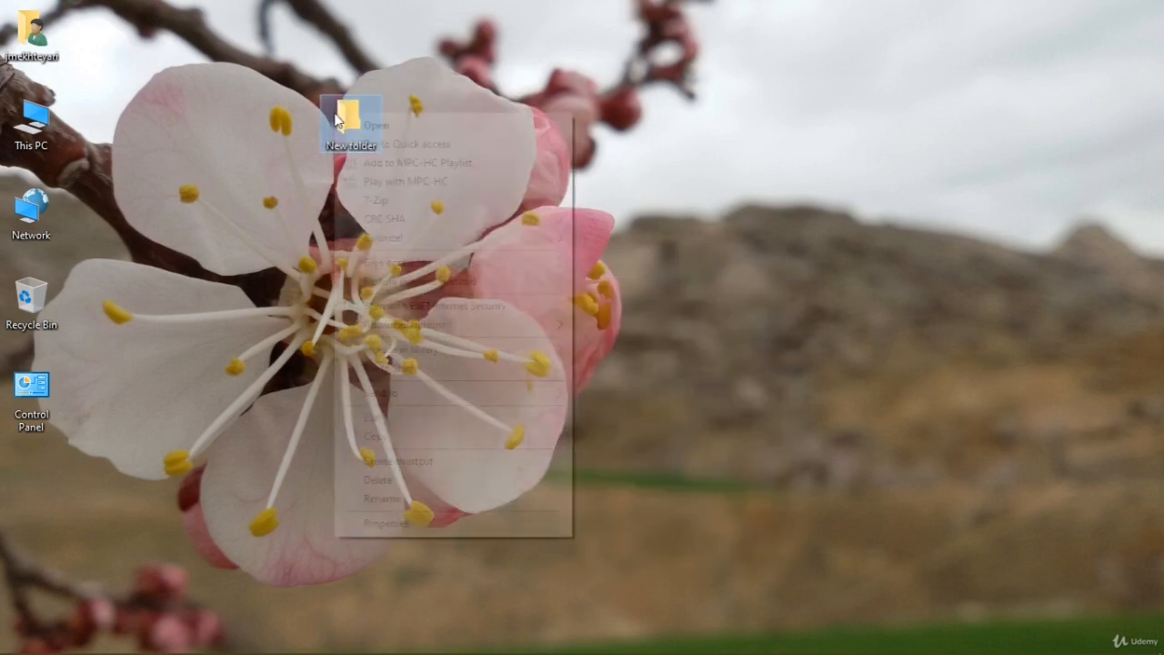
left_click(414, 440)
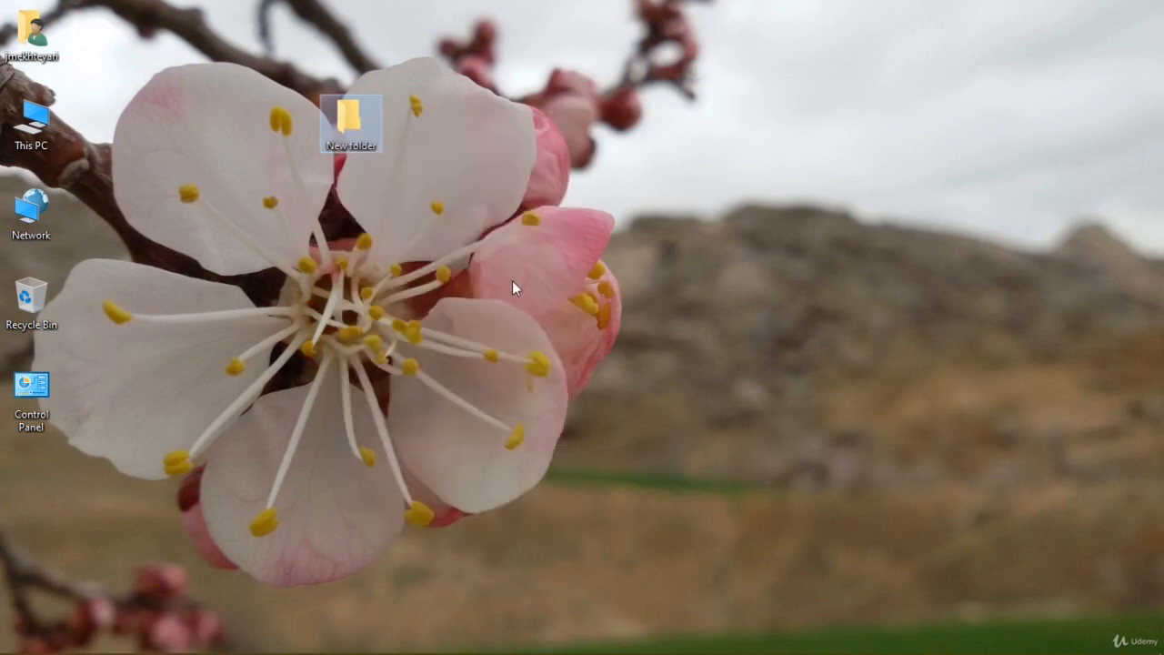
right_click(512, 280)
left_click(546, 356)
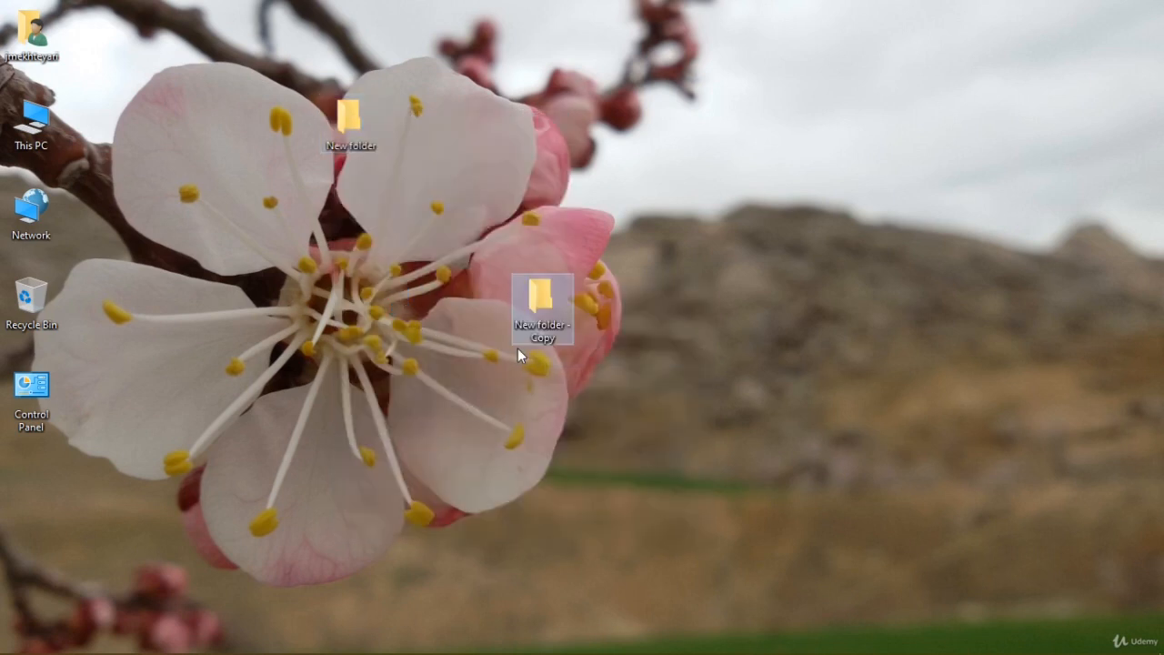
left_click_drag(540, 329, 439, 144)
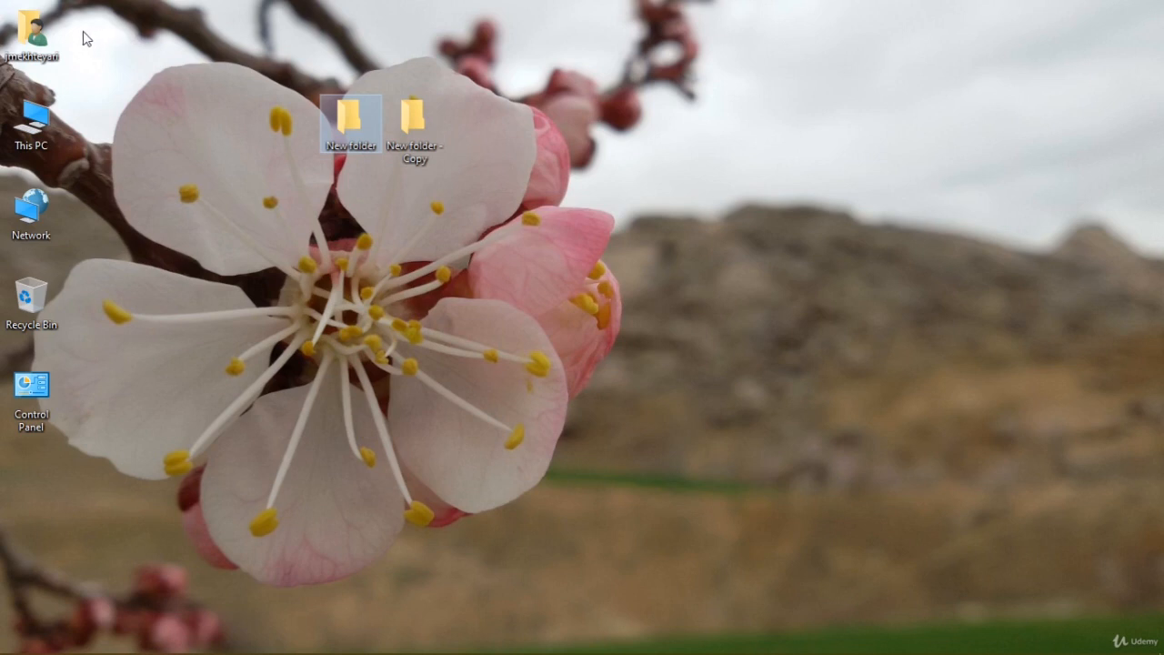
Step: Copy New folder, paste it as a shortcut on the desktop and place the shortcut directly below the folder
left_click_drag(80, 32, 37, 408)
left_click(140, 314)
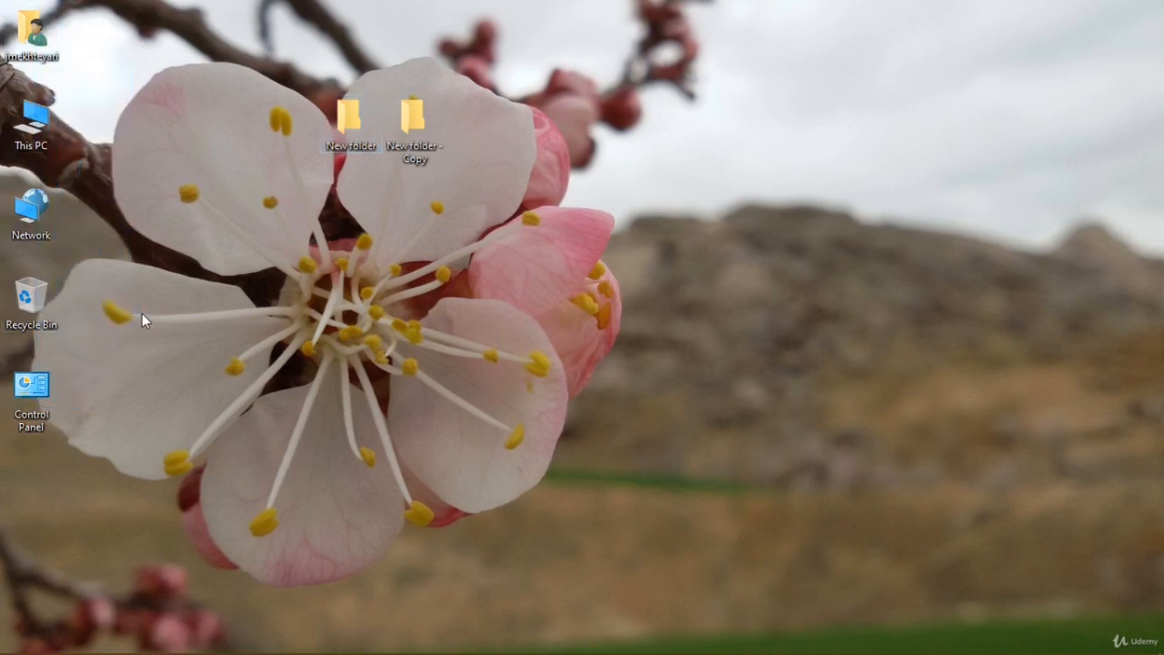
right_click(234, 182)
left_click(351, 138)
right_click(354, 137)
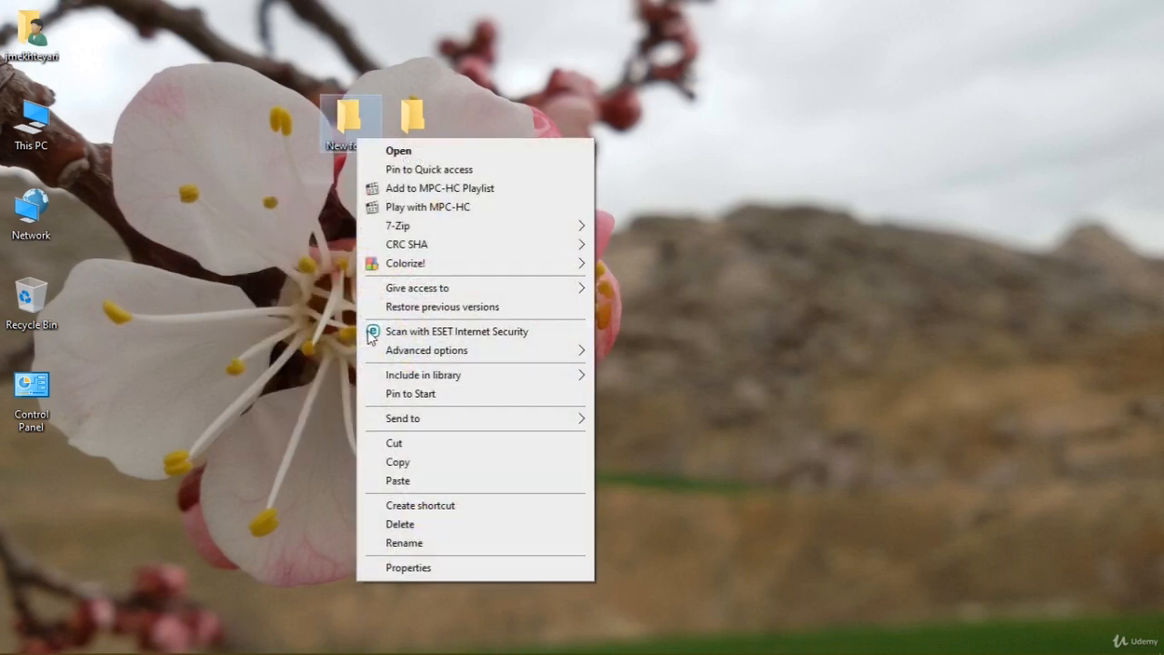
left_click(427, 462)
right_click(313, 368)
left_click(416, 462)
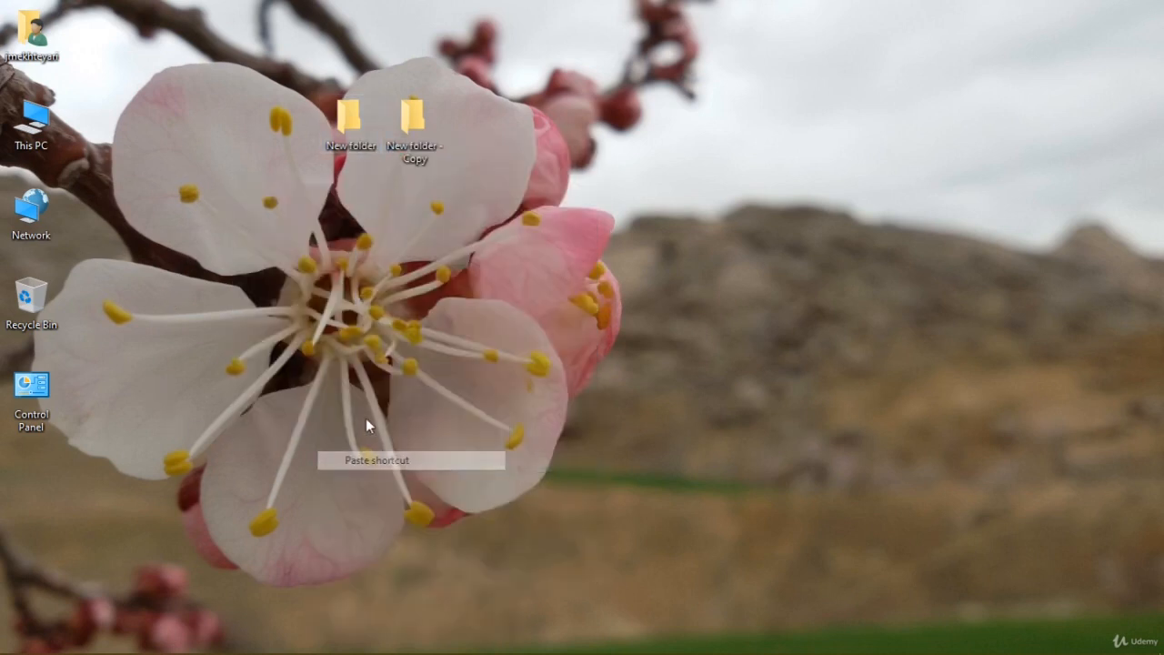
left_click_drag(316, 372, 371, 214)
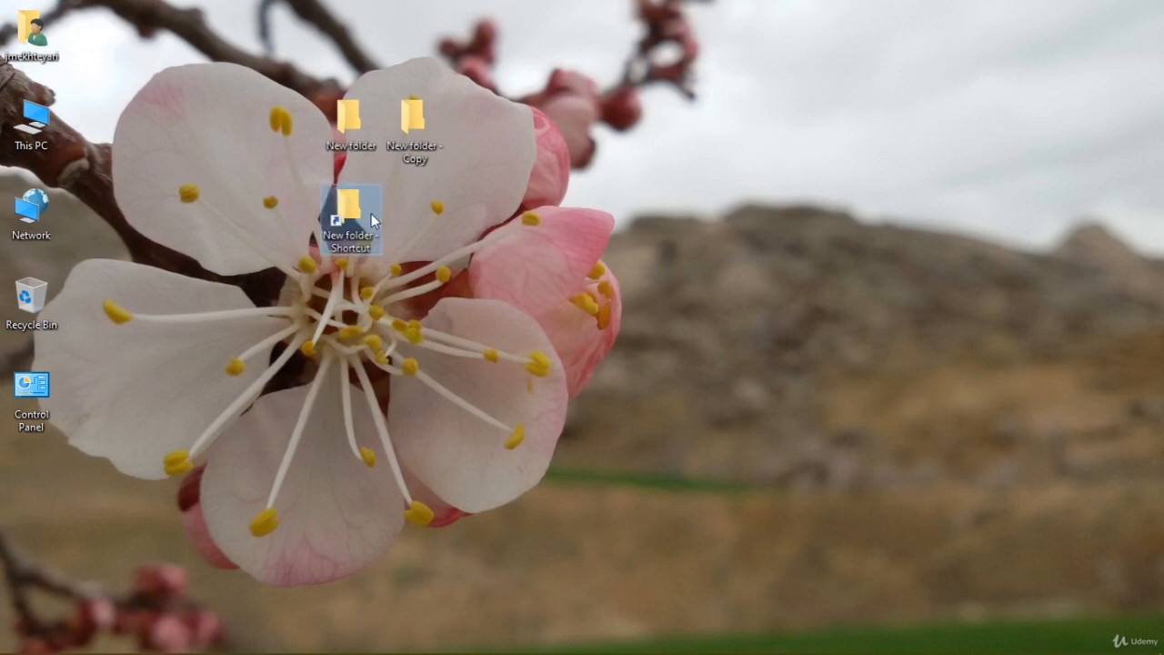
Step: Move New folder one grid cell farther from its copy, keeping the shortcut one row below, between the two folders
left_click_drag(340, 122, 276, 124)
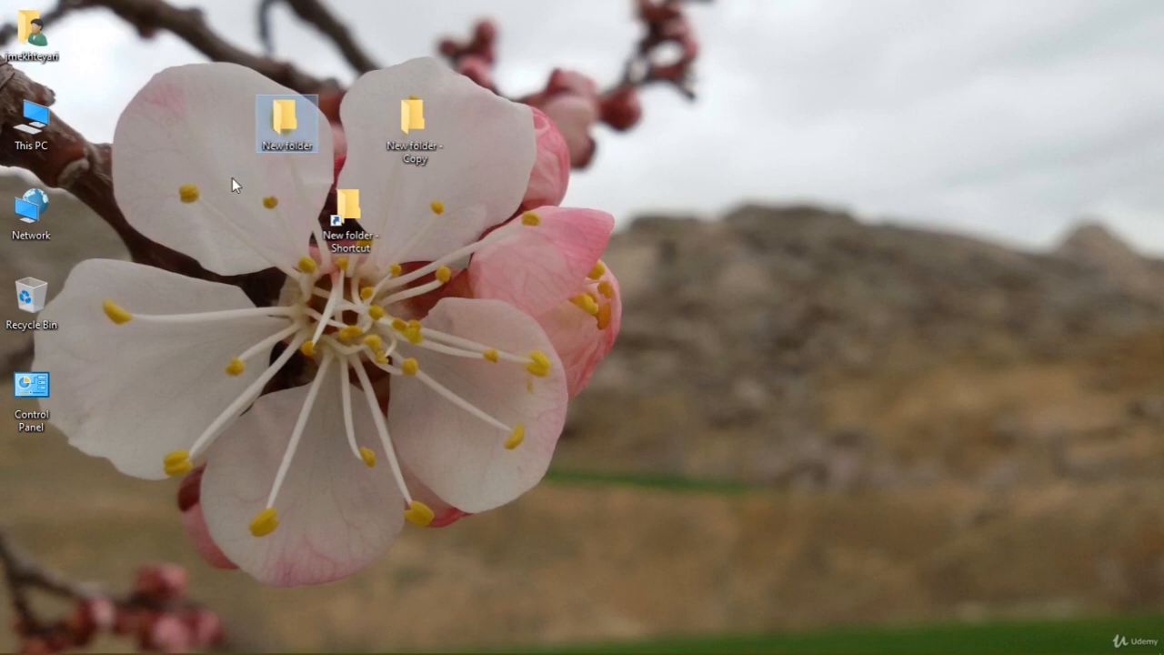
left_click_drag(233, 178, 312, 82)
left_click_drag(272, 285, 388, 193)
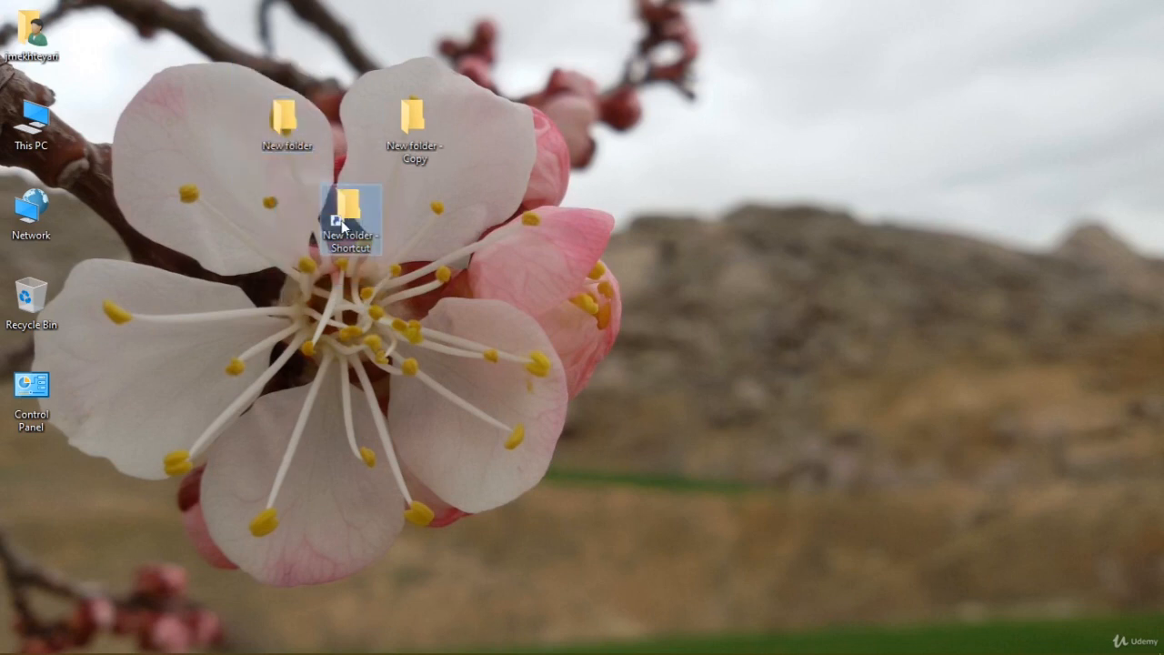
left_click(268, 178)
left_click(352, 246)
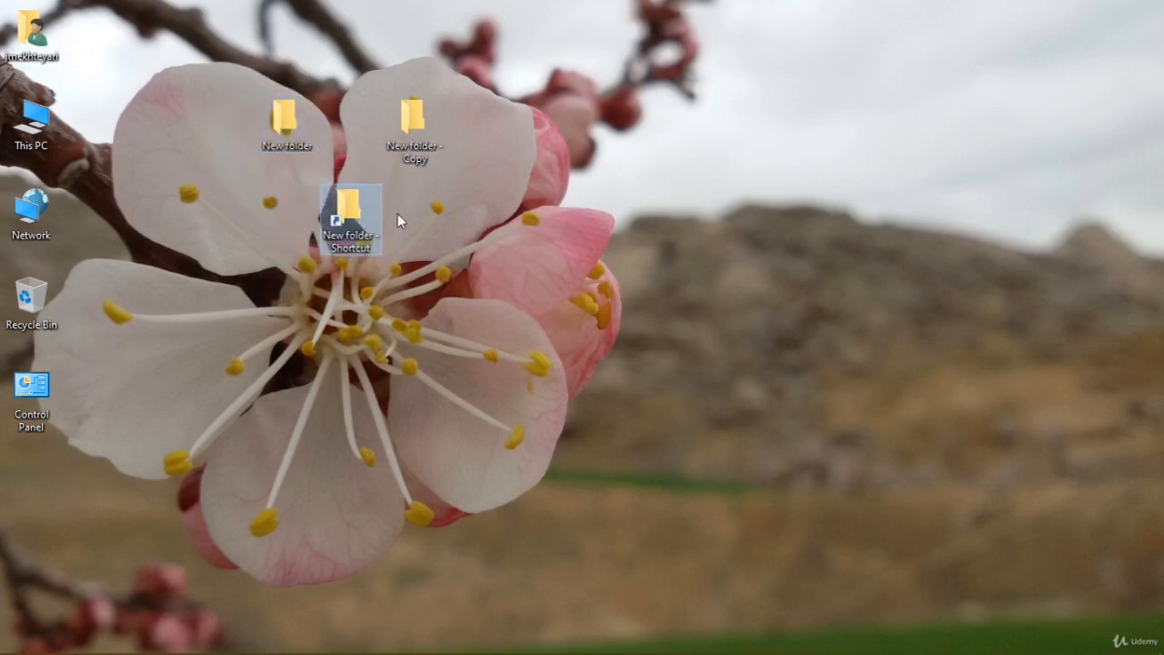
left_click_drag(369, 230, 314, 238)
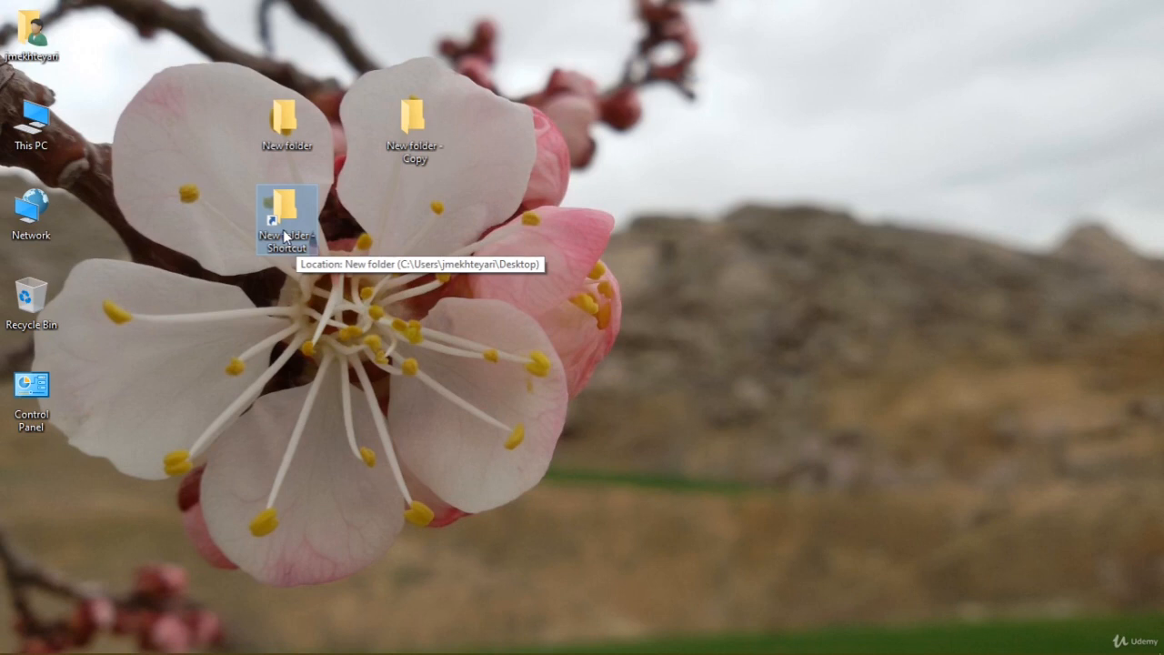
left_click_drag(285, 235, 350, 211)
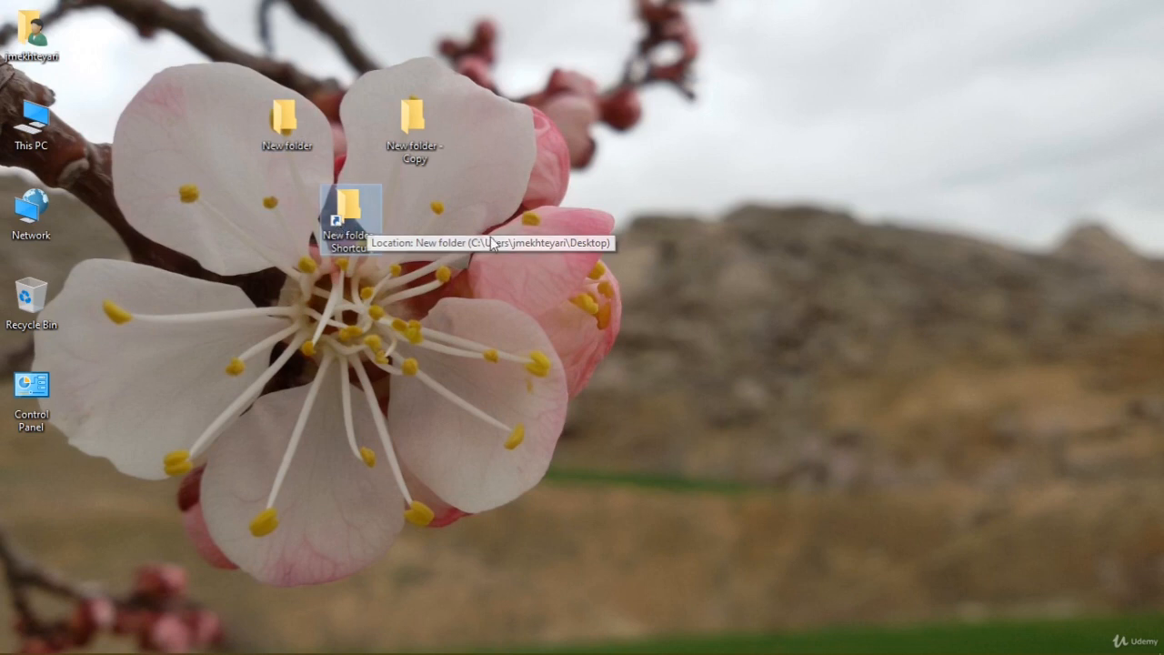
Step: Delete the New folder shortcut from the desktop
right_click(547, 236)
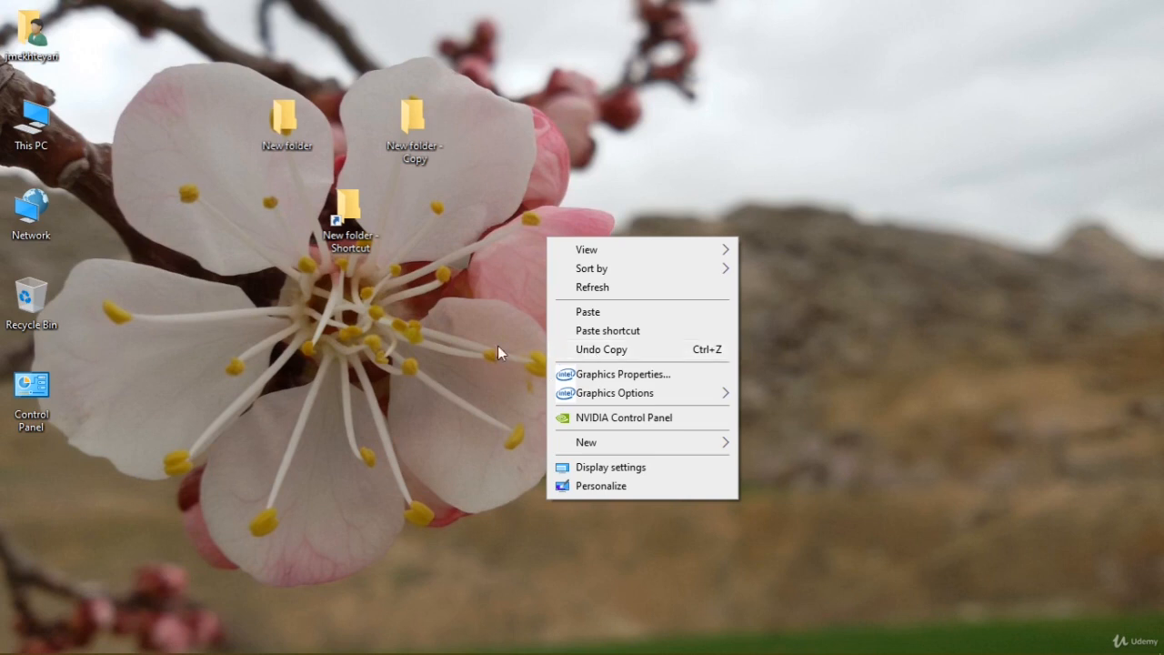
double_click(368, 228)
right_click(367, 227)
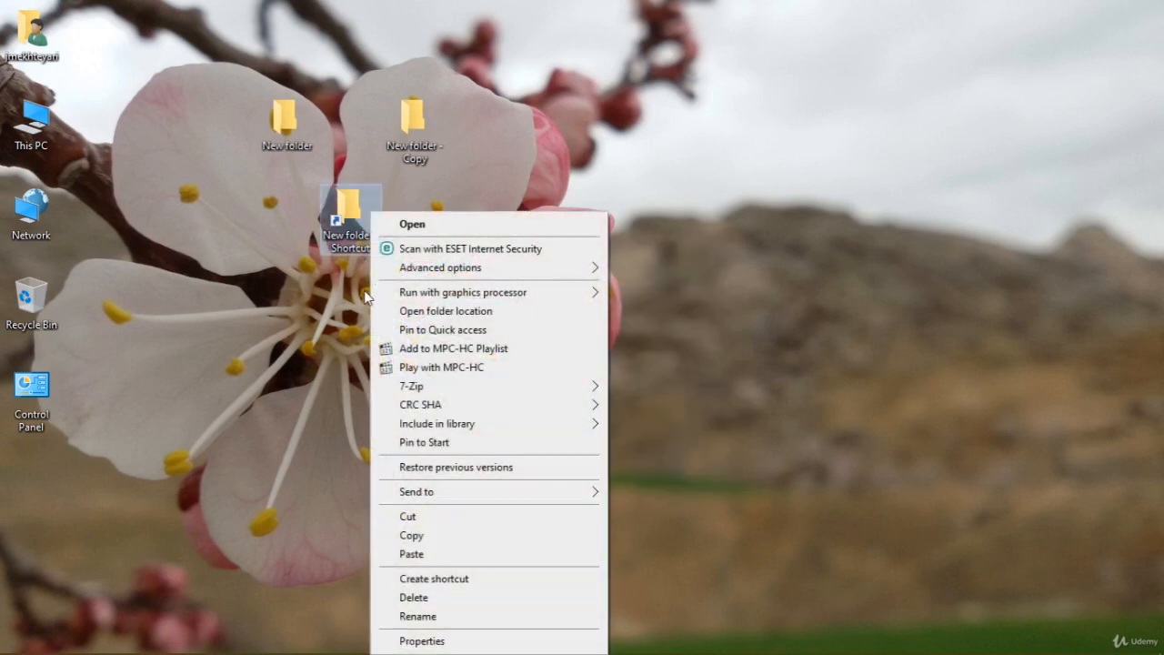
left_click(388, 597)
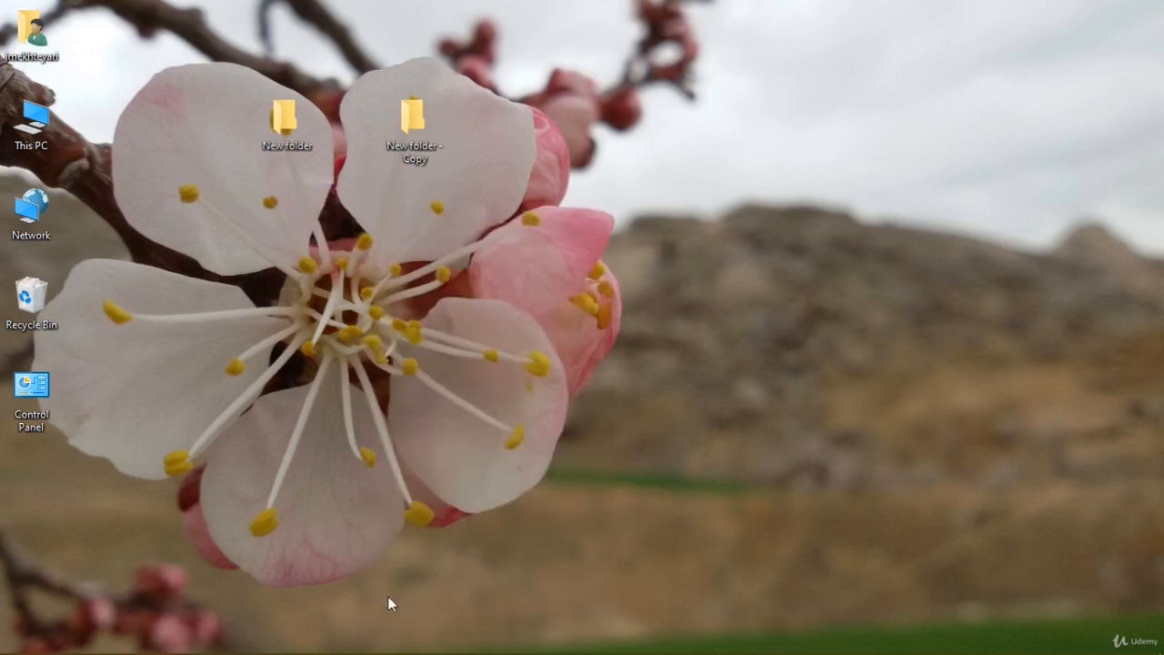
Step: Undo the deletion of the New folder shortcut, place it below the folders again and redo the deletion
right_click(389, 334)
mouse_move(418, 364)
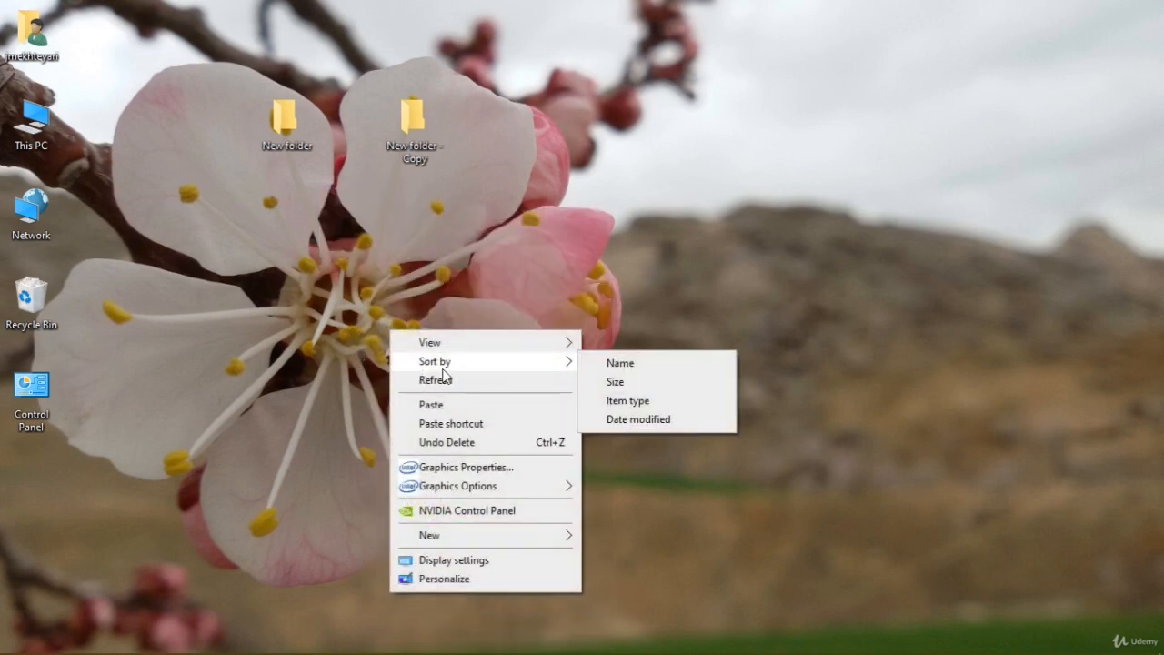
left_click(440, 444)
left_click_drag(29, 475, 350, 291)
right_click(409, 272)
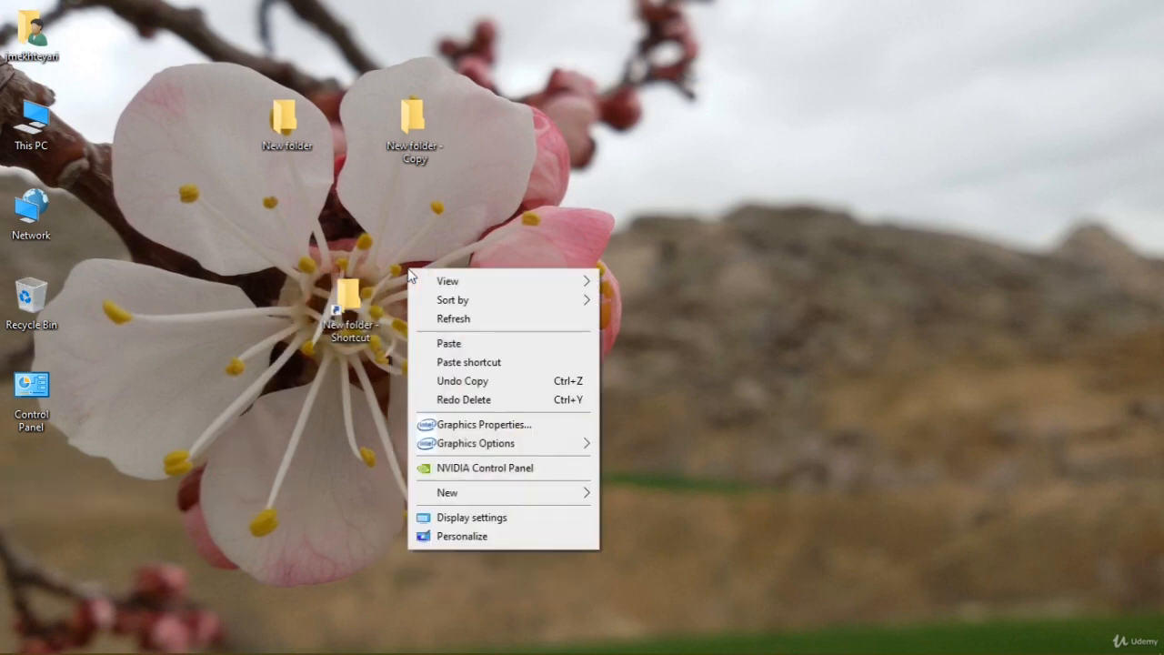
left_click(483, 401)
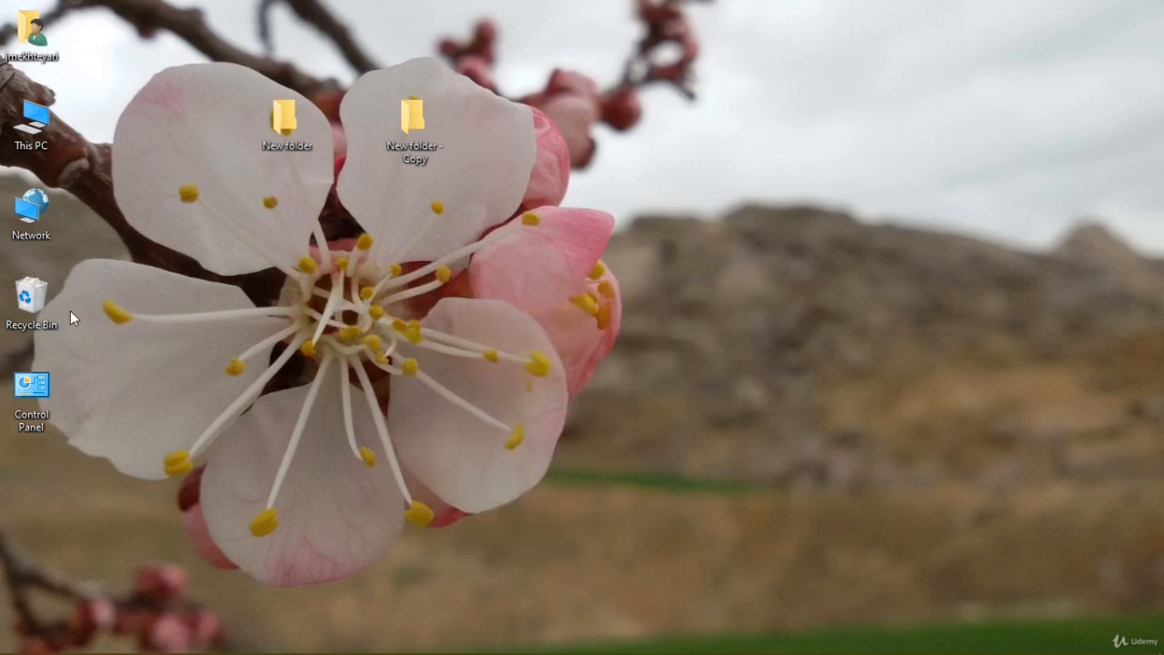
Step: Create a new Compressed (zipped) Folder on the desktop with its default name and place it below New folder
right_click(186, 258)
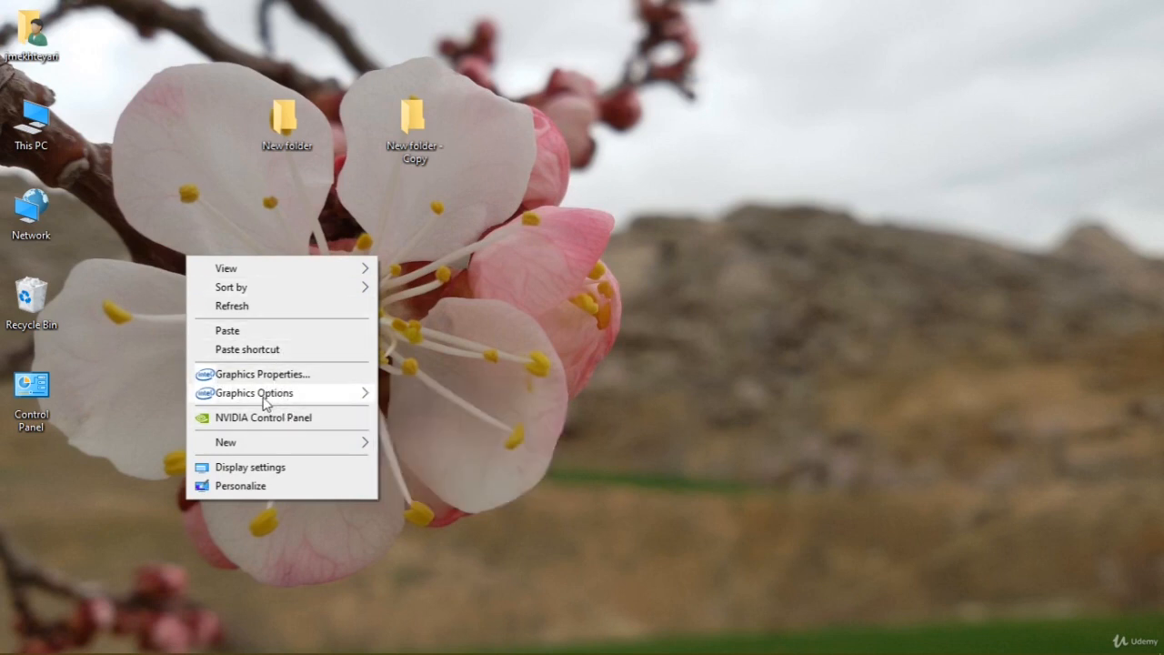
mouse_move(279, 393)
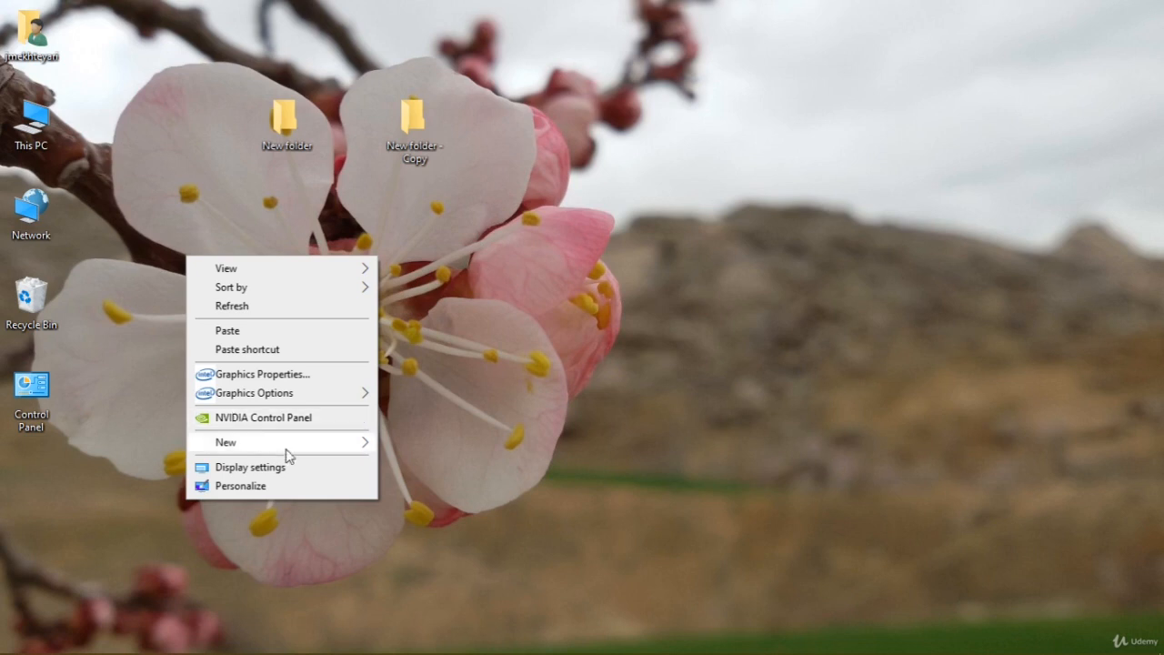
mouse_move(273, 444)
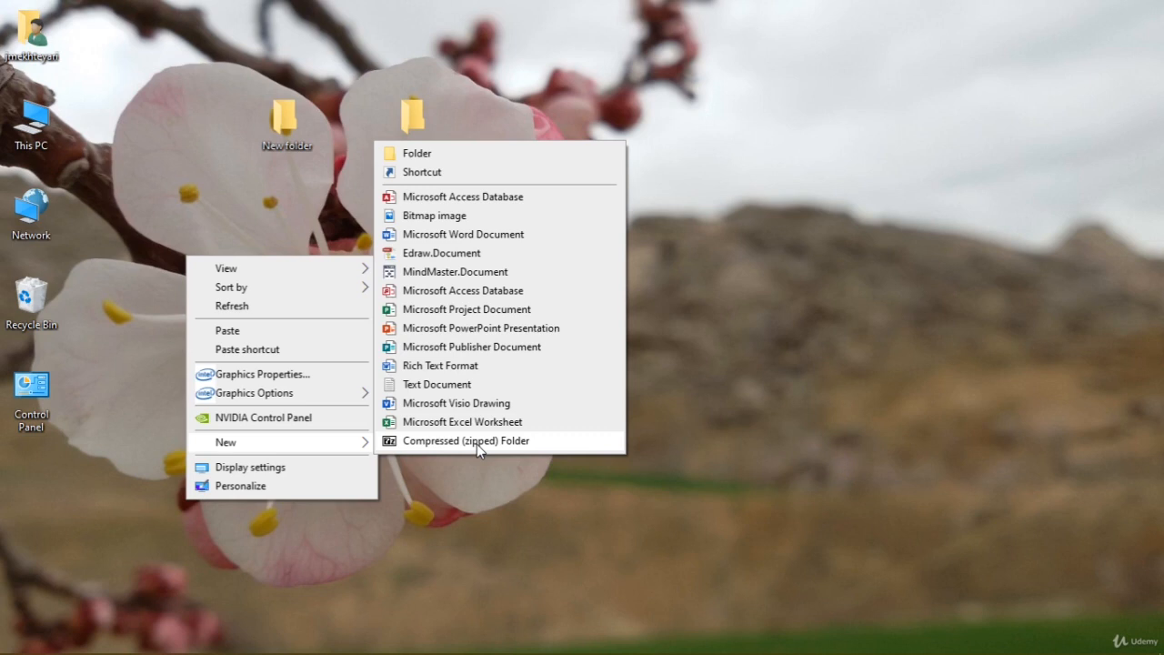
left_click(421, 441)
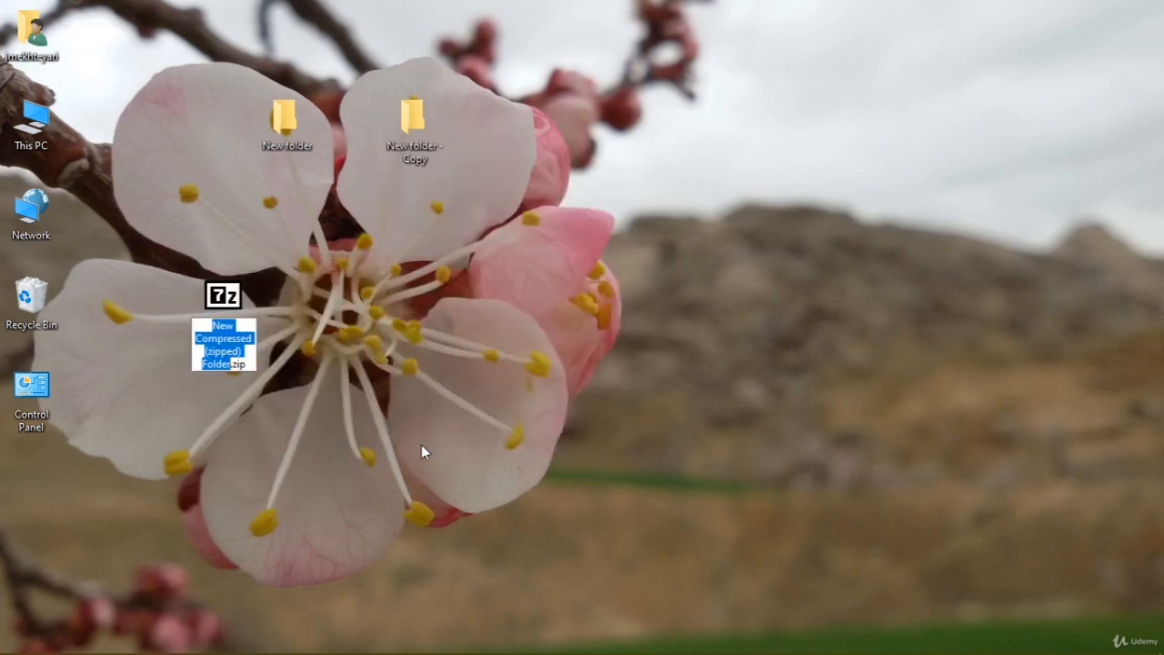
left_click(334, 448)
left_click_drag(194, 320, 269, 313)
Step: Make File Explorer the app always used to open .zip files, and reopen and close the zipped folder to check
right_click(291, 263)
right_click(273, 314)
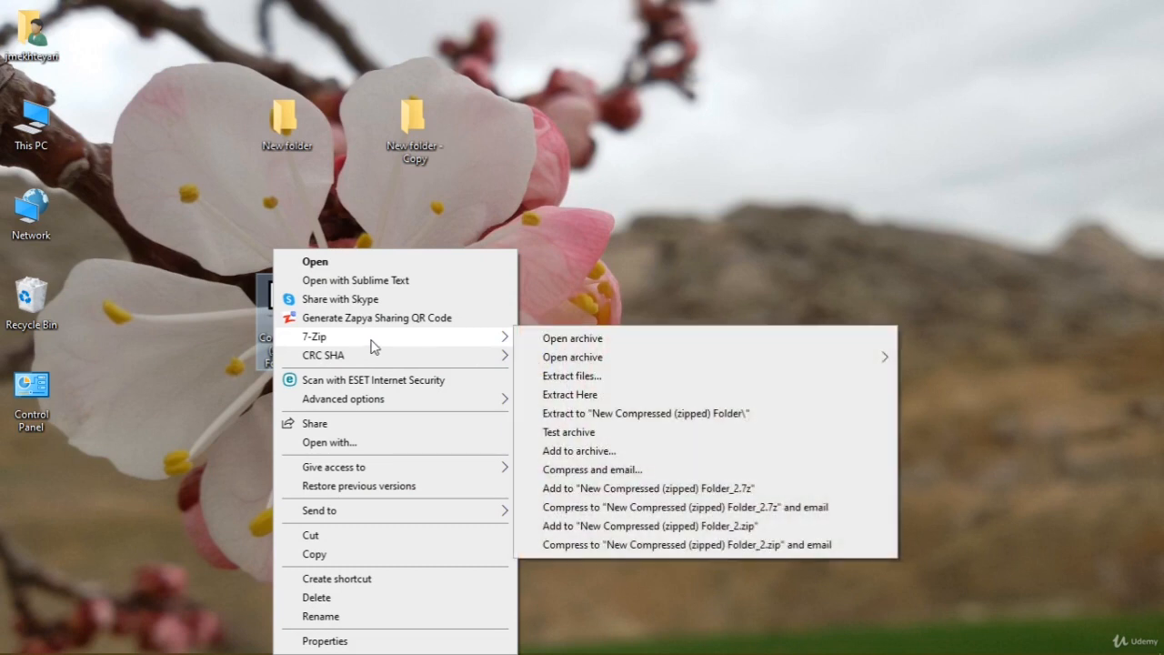
left_click(418, 443)
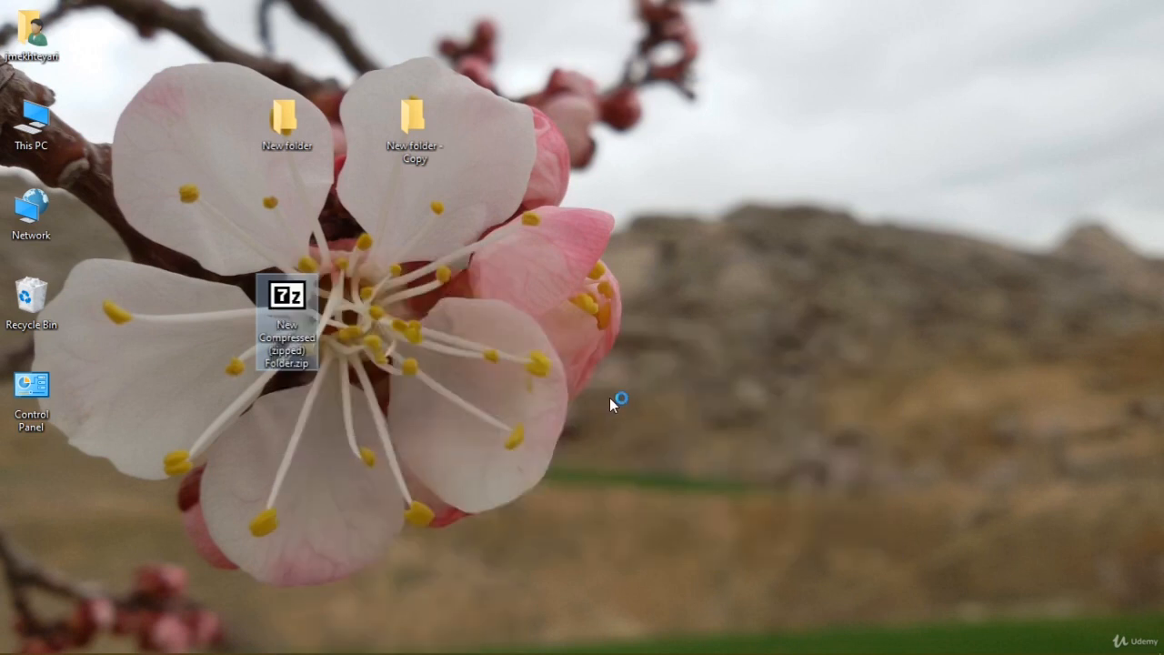
left_click(576, 357)
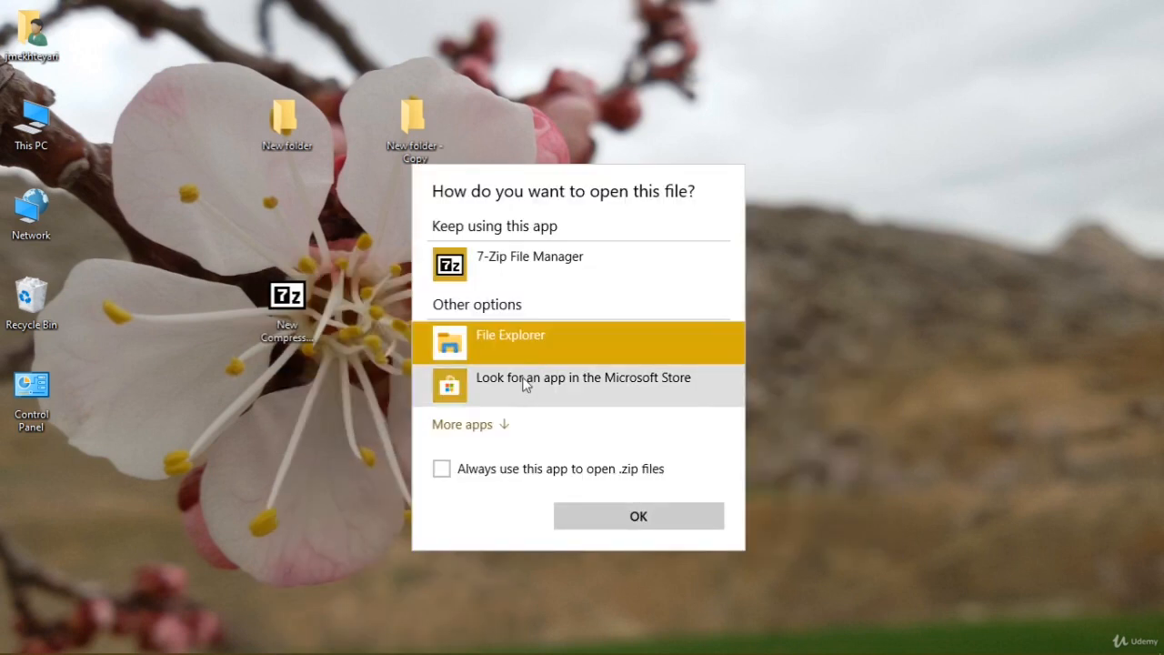
left_click(463, 470)
left_click(586, 517)
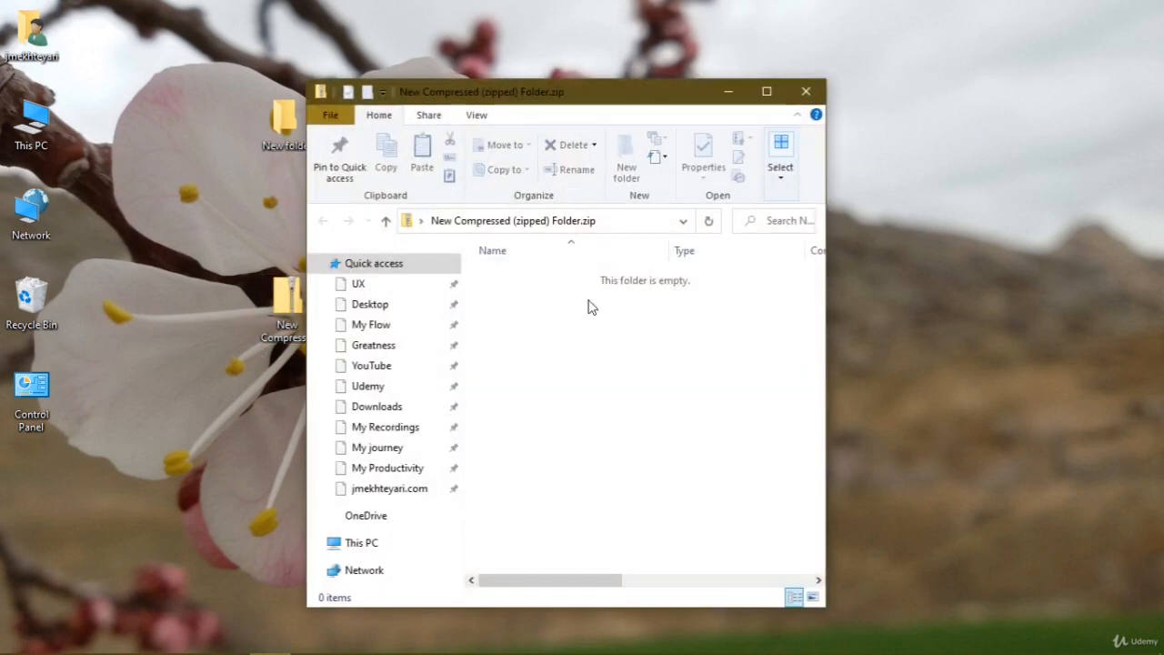
left_click(805, 91)
double_click(293, 302)
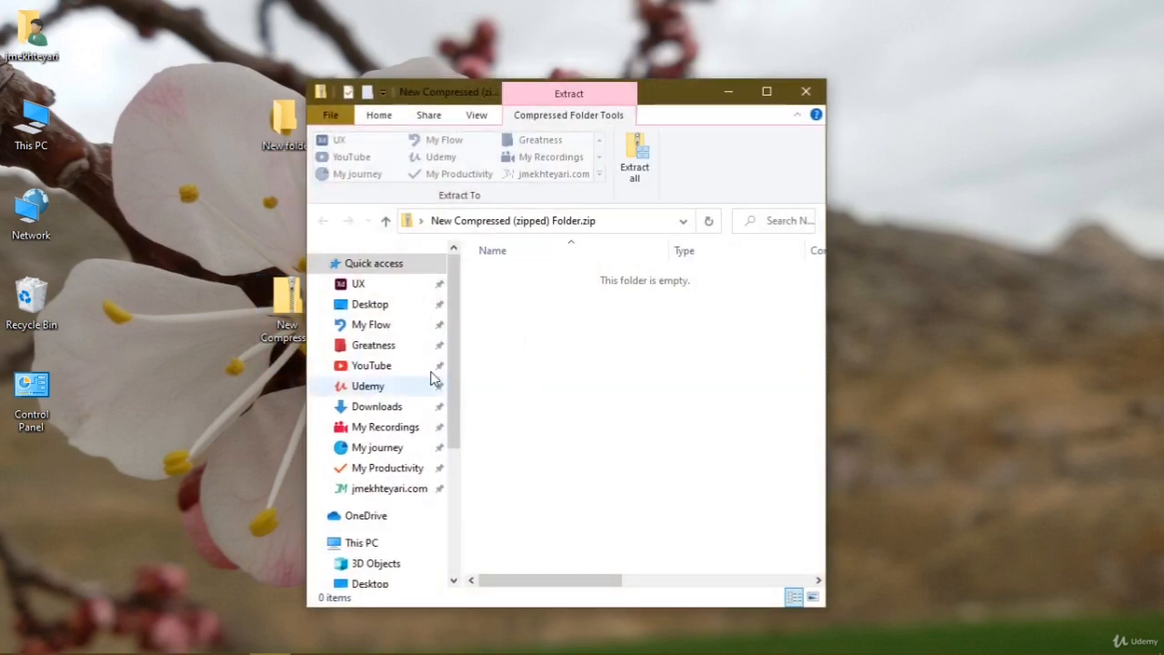
left_click(806, 92)
Step: Move the zipped folder to the free area beyond New folder - Copy, one row lower
mouse_move(304, 335)
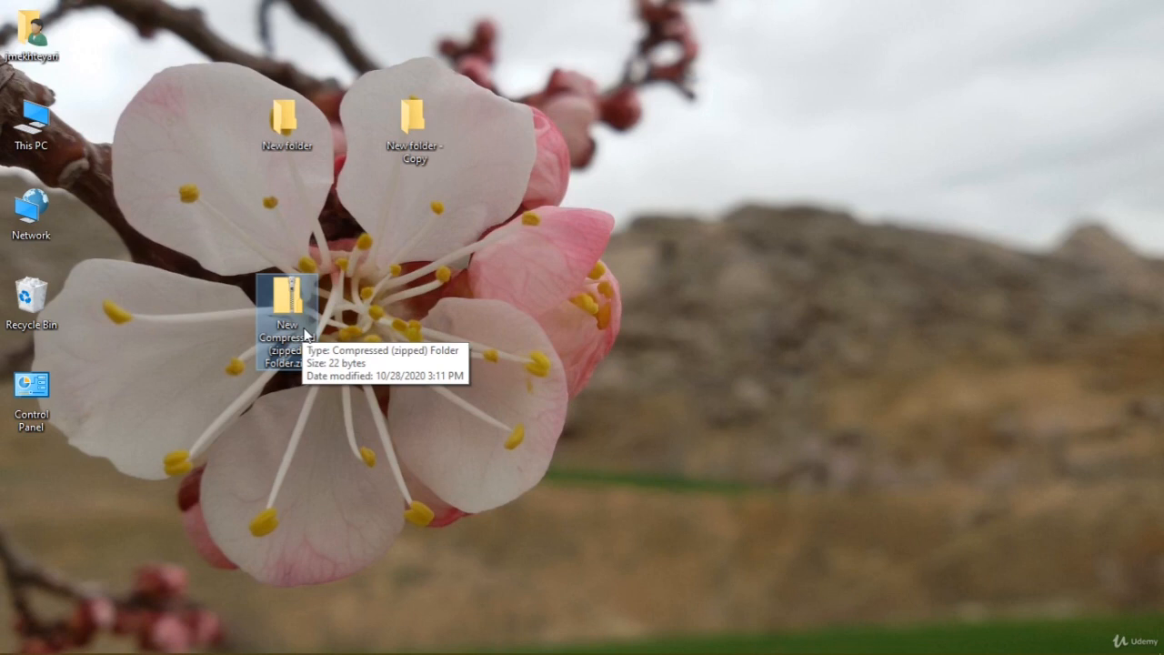
left_click_drag(305, 332, 557, 171)
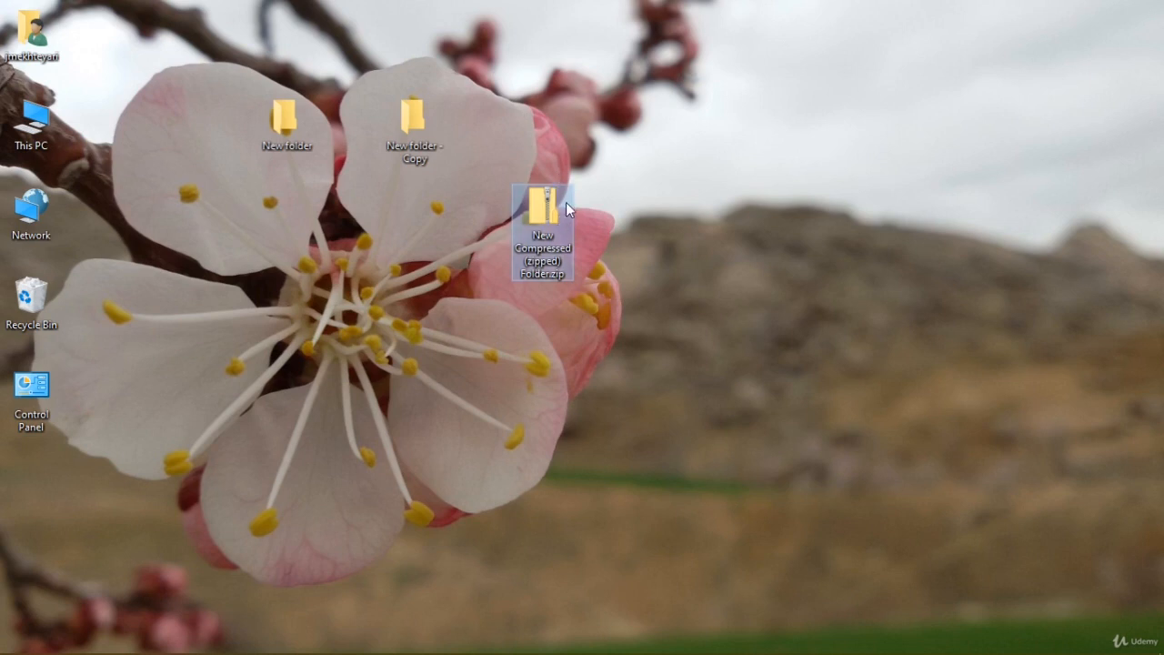
mouse_move(566, 203)
mouse_move(539, 215)
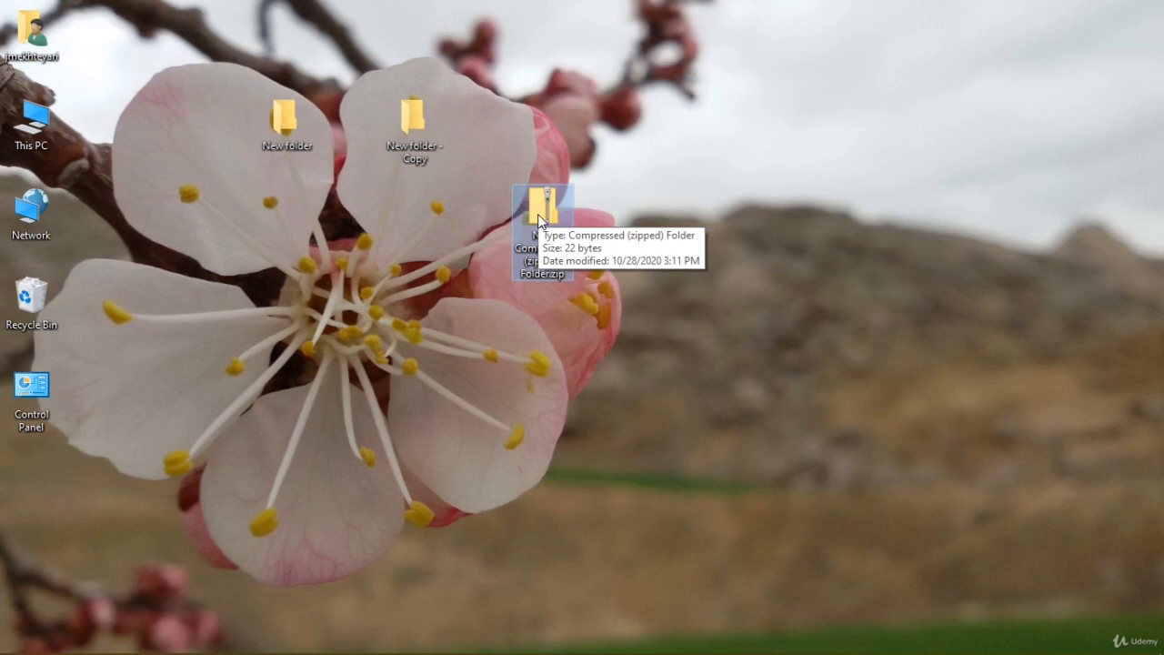
Step: Open the options for the empty desktop area
right_click(347, 252)
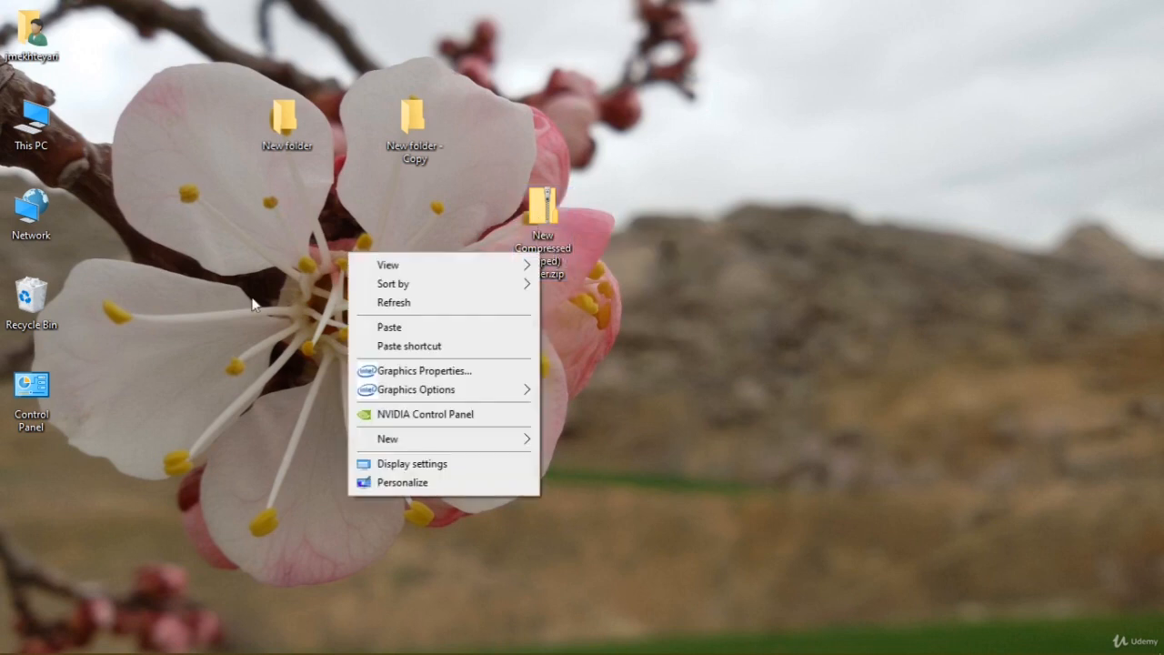